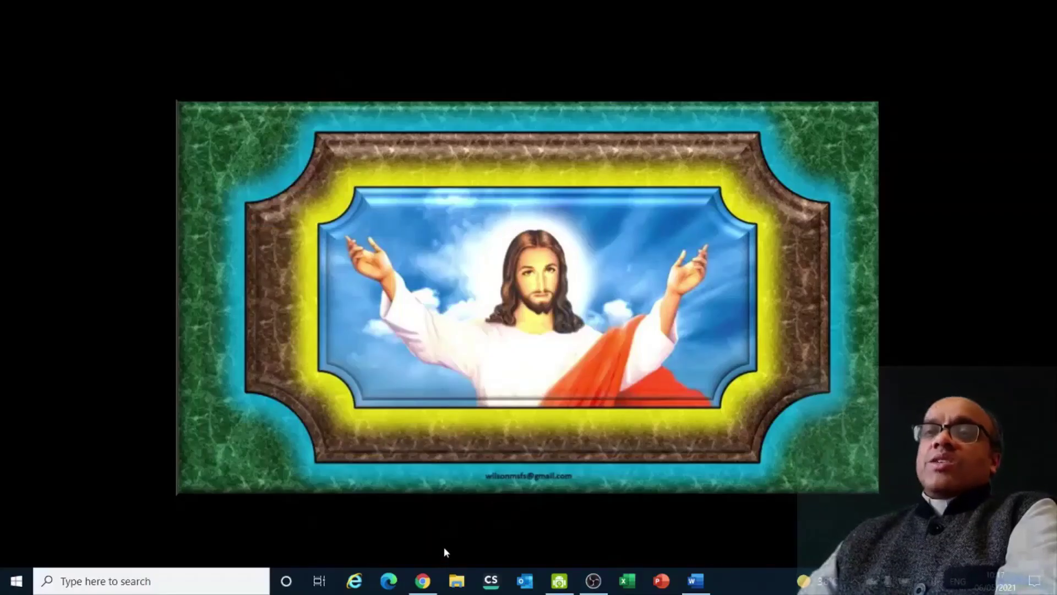
Step: Bring the Kuttipencil Google Transliteration page to the front and place the caret in its empty text area
click(423, 582)
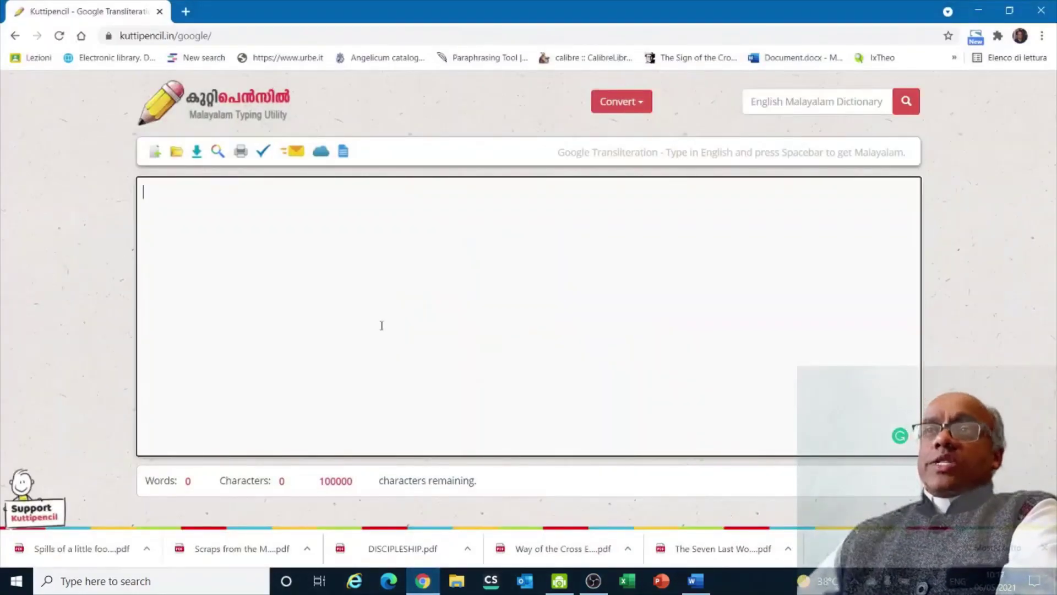
click(253, 259)
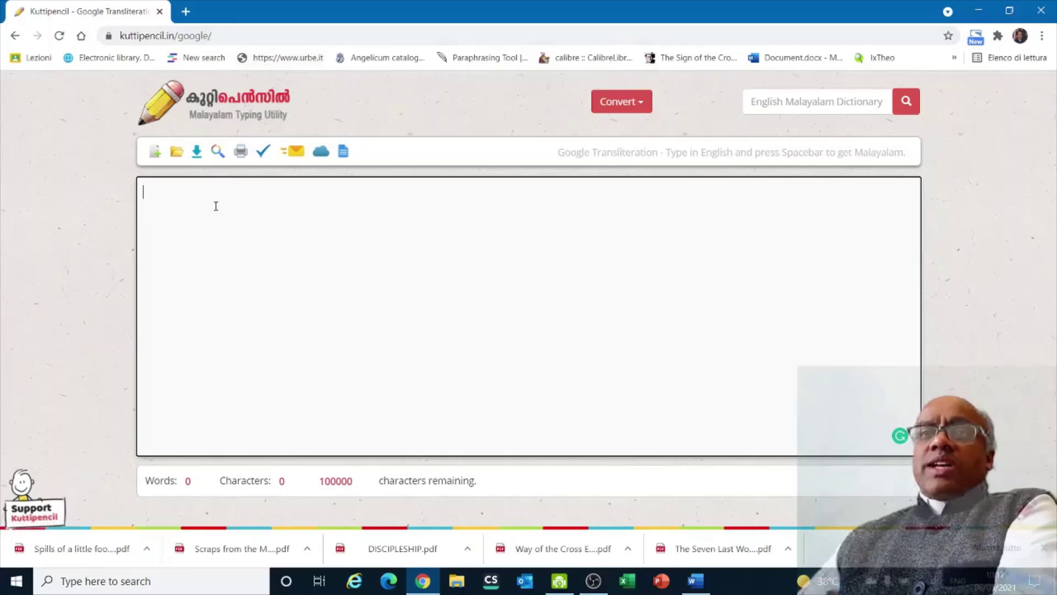
Step: Type 'nte deivame angeeykk oraayiram nadi' phonetically, fixing typos, to get a five-word Malayalam line
text(nte deivame)
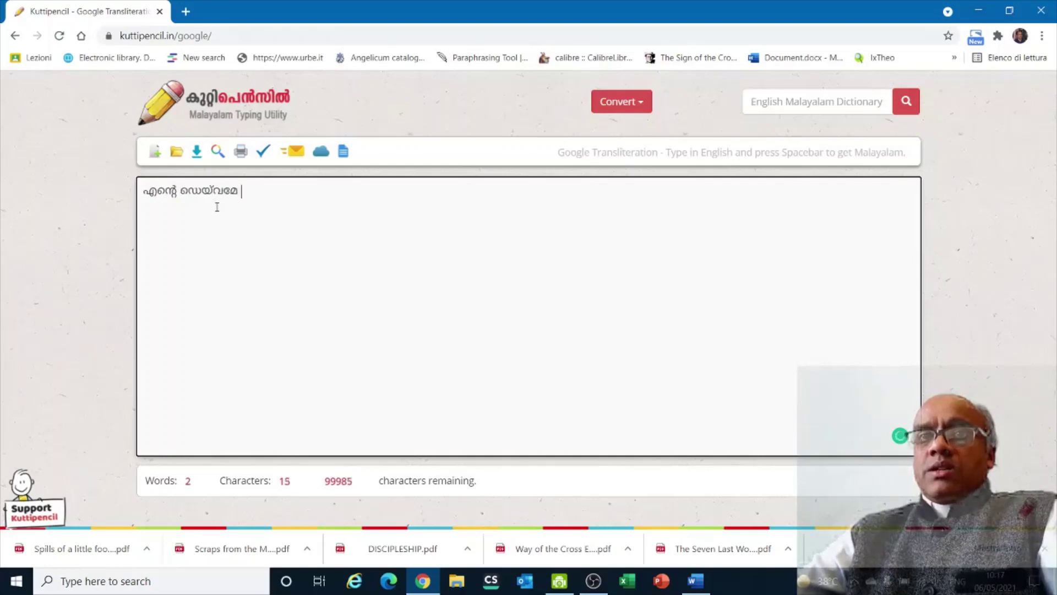
key(BackSpace)
key(BackSpace)
key(BackSpace)
key(BackSpace)
key(BackSpace)
key(BackSpace)
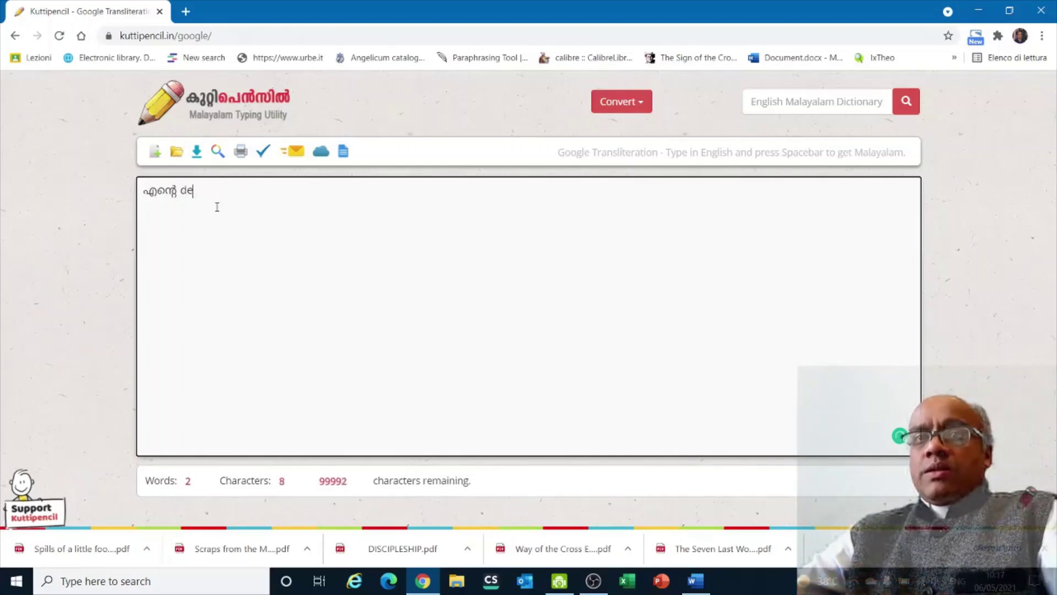
text(ivame)
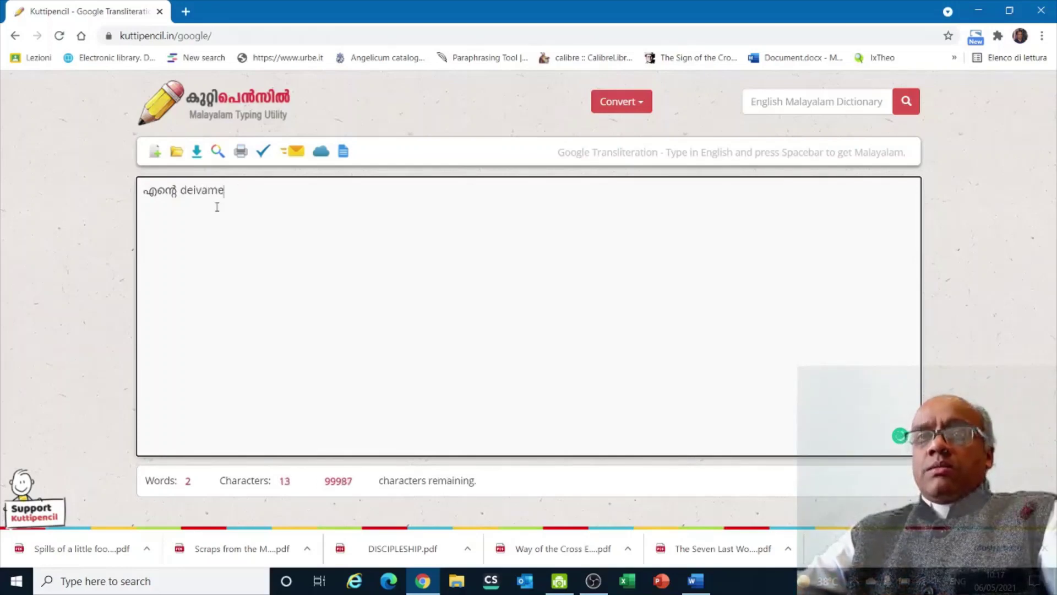
text( ol)
key(BackSpace)
text(l)
key(BackSpace)
key(BackSpace)
text(angeeykk)
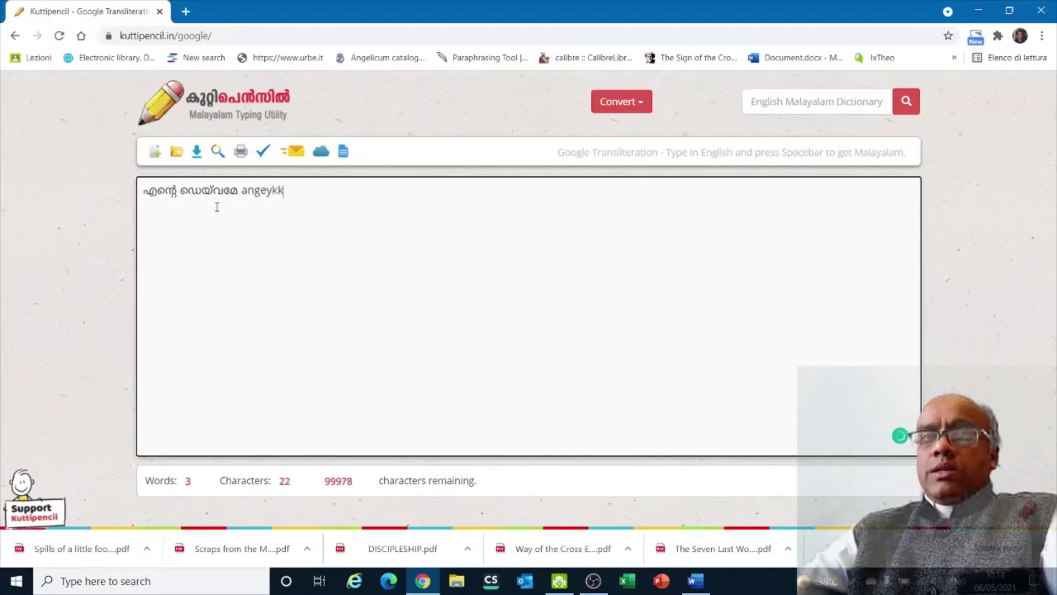
text( oraayiram na)
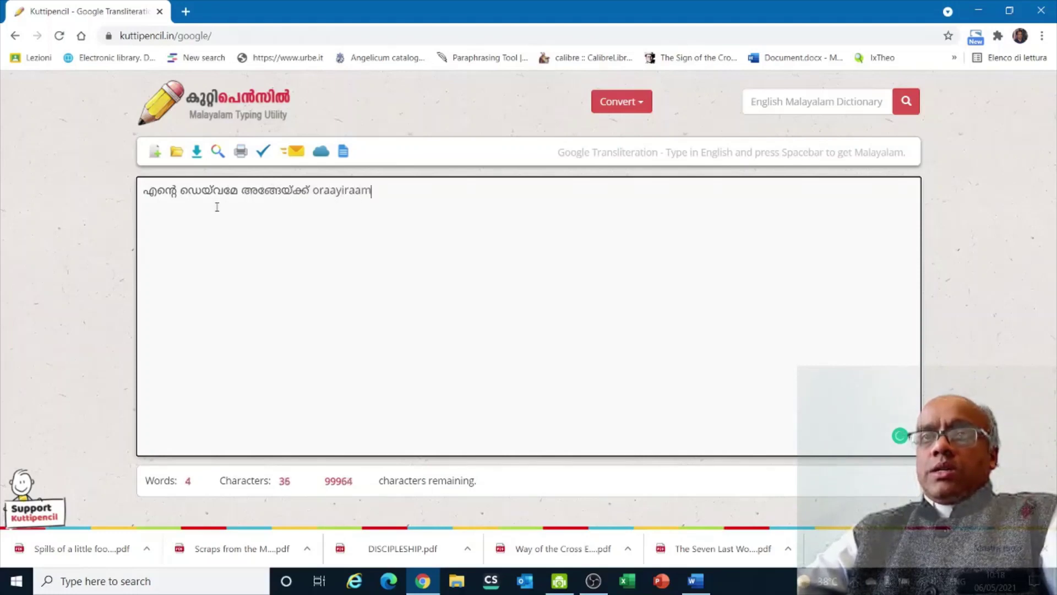
text(di)
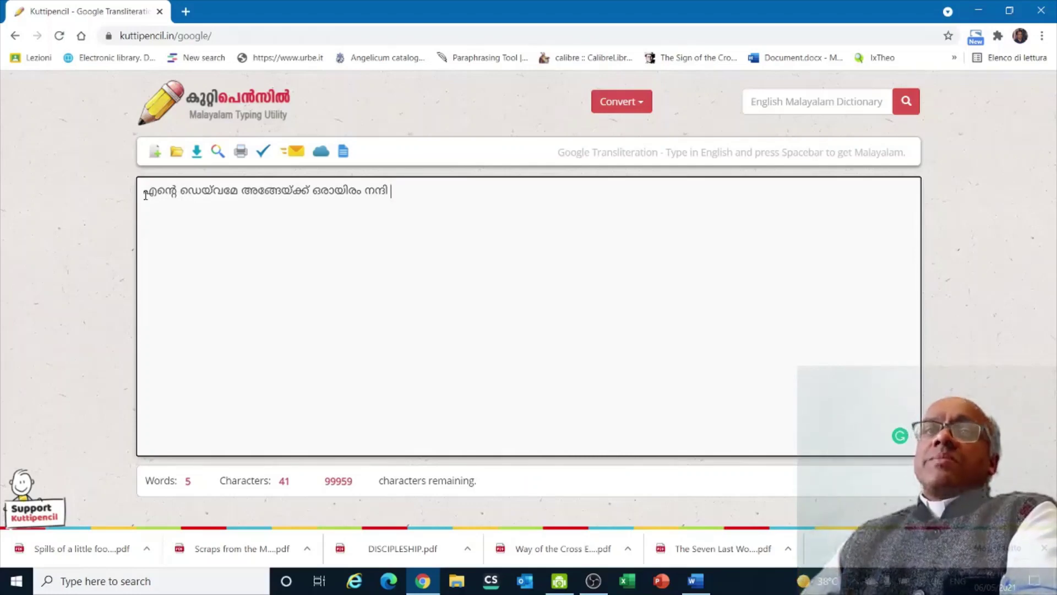
Step: Select the whole Malayalam line and copy it
drag(145, 194, 410, 195)
right_click(413, 194)
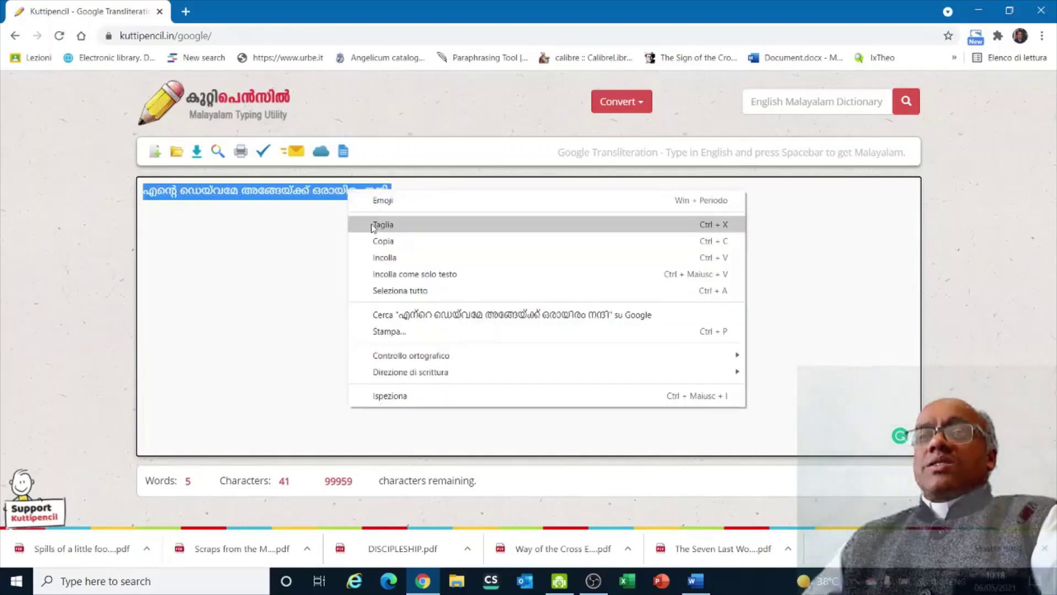
click(474, 238)
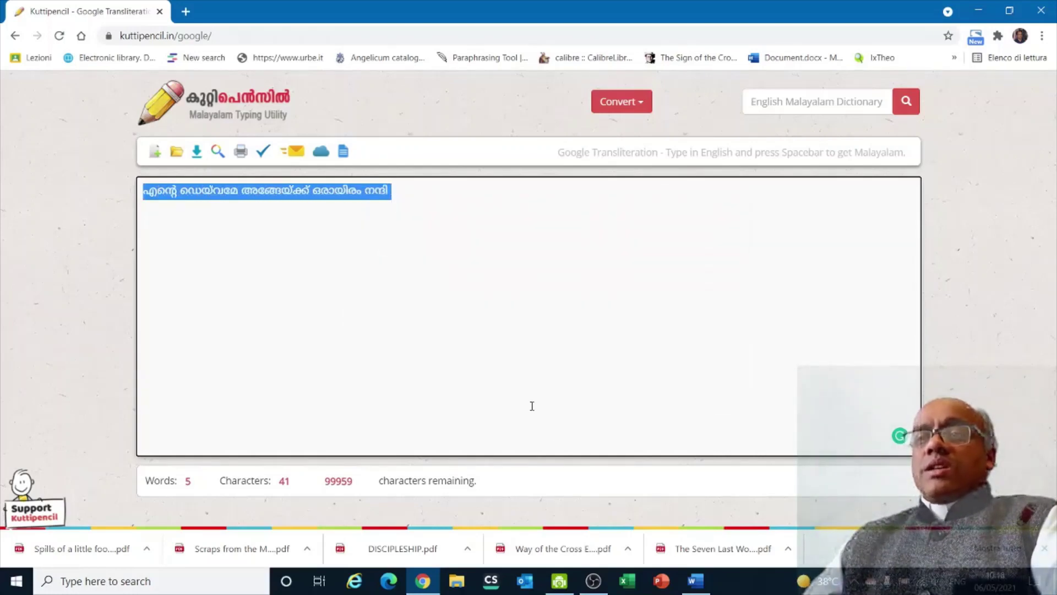
Step: Paste the Malayalam line into Word's Document1 and enlarge it to size 22
click(696, 580)
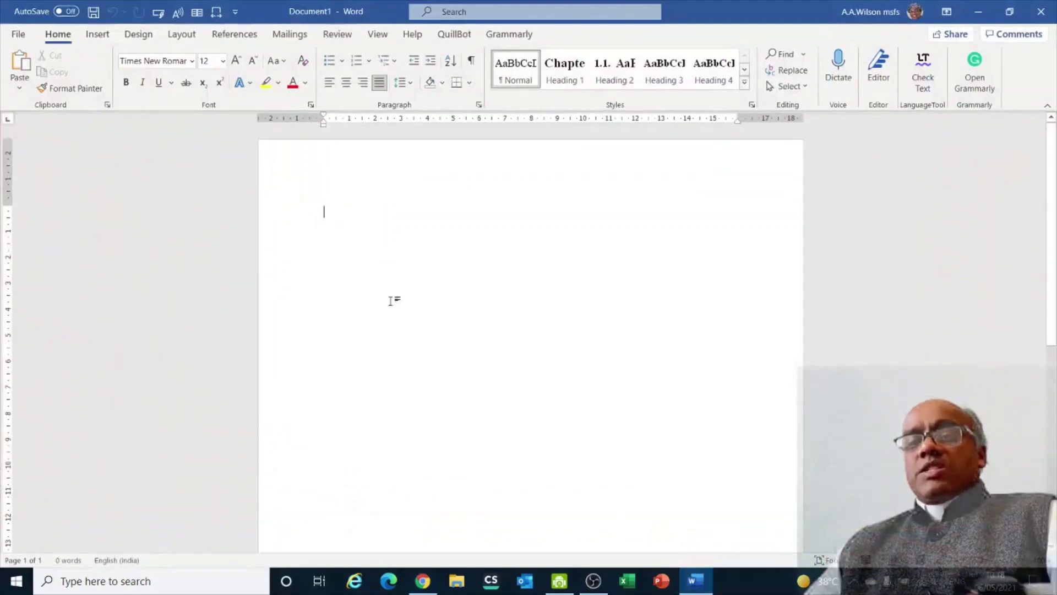
key(ctrl+v)
key(ctrl+a)
key(ctrl+shift+period)
key(ctrl+shift+period)
key(ctrl+shift+period)
key(ctrl+shift+period)
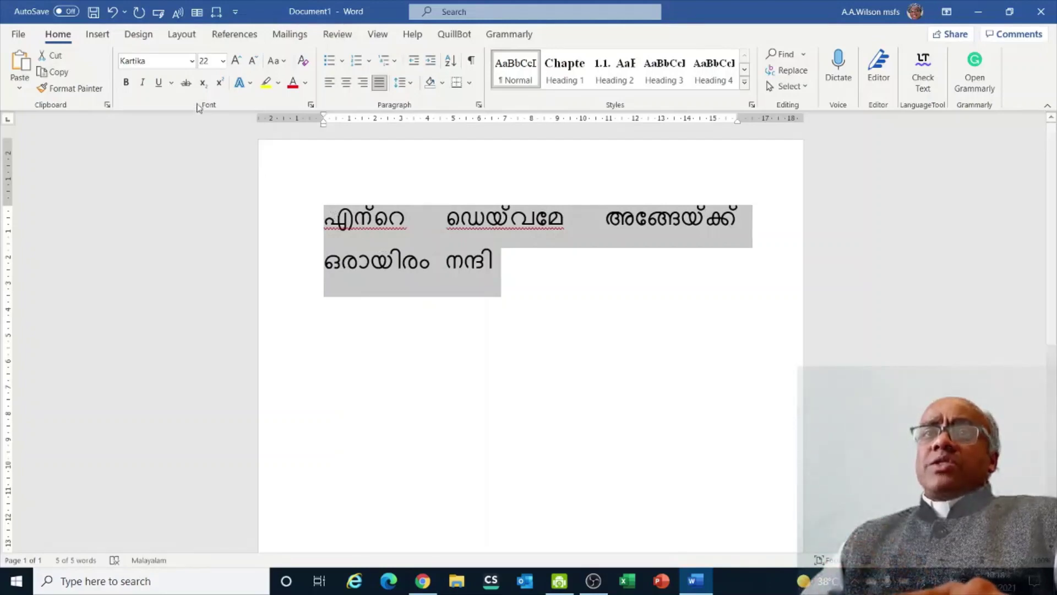
Step: Check the font list without changing the font, then delete the pasted line
click(193, 62)
click(198, 212)
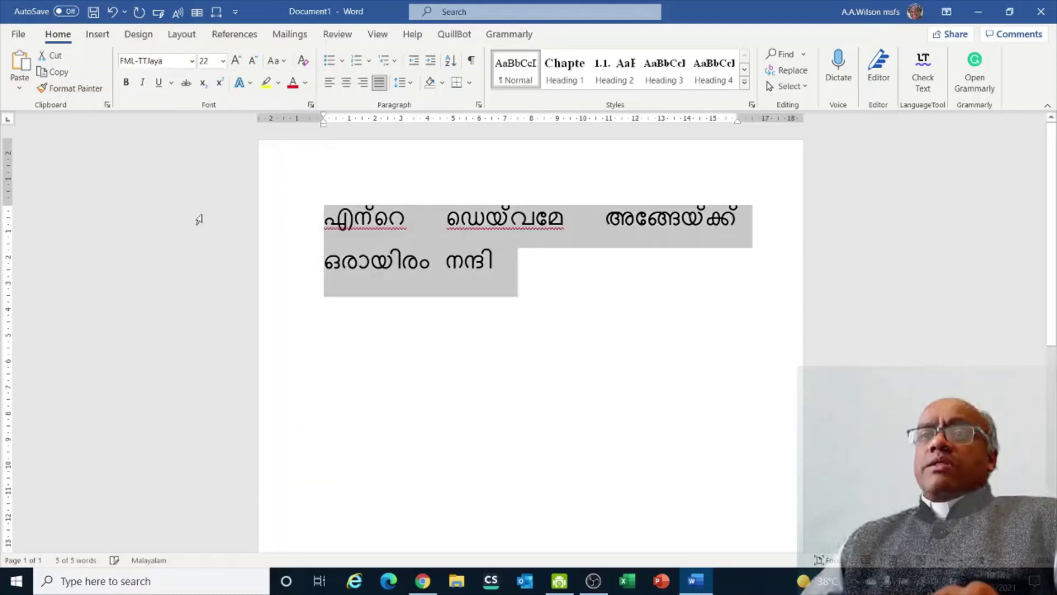
key(Delete)
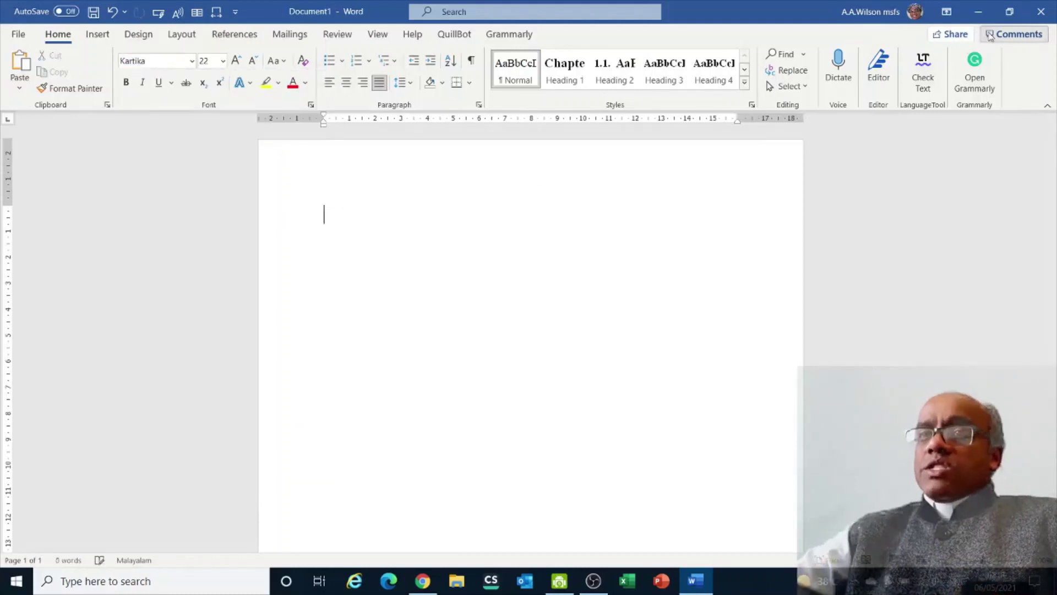
Step: Convert the Kuttipencil line to FML Series encoding, copy the converted text, and close that window
click(978, 12)
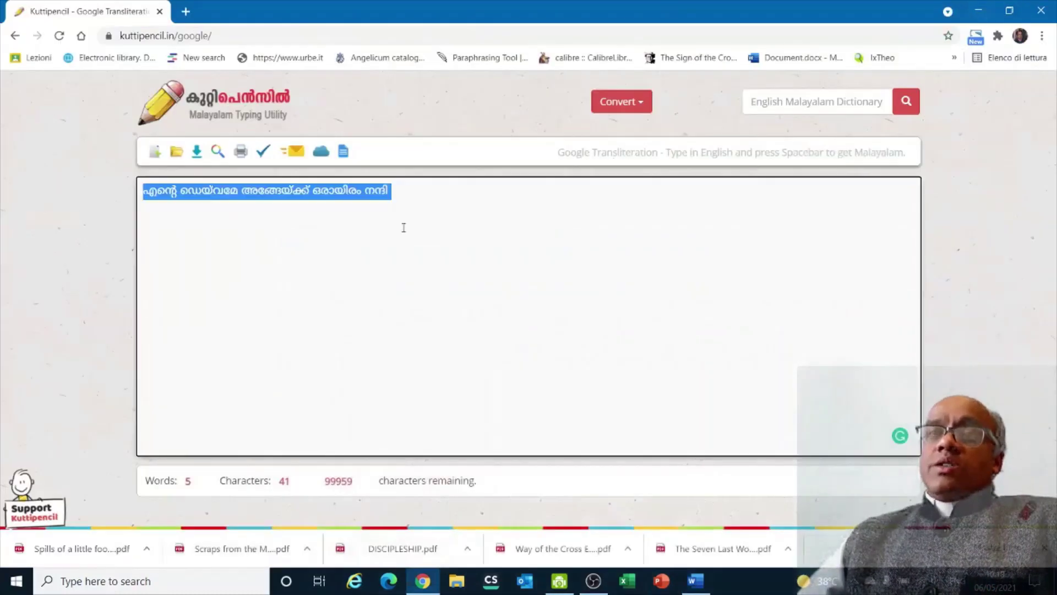
click(639, 107)
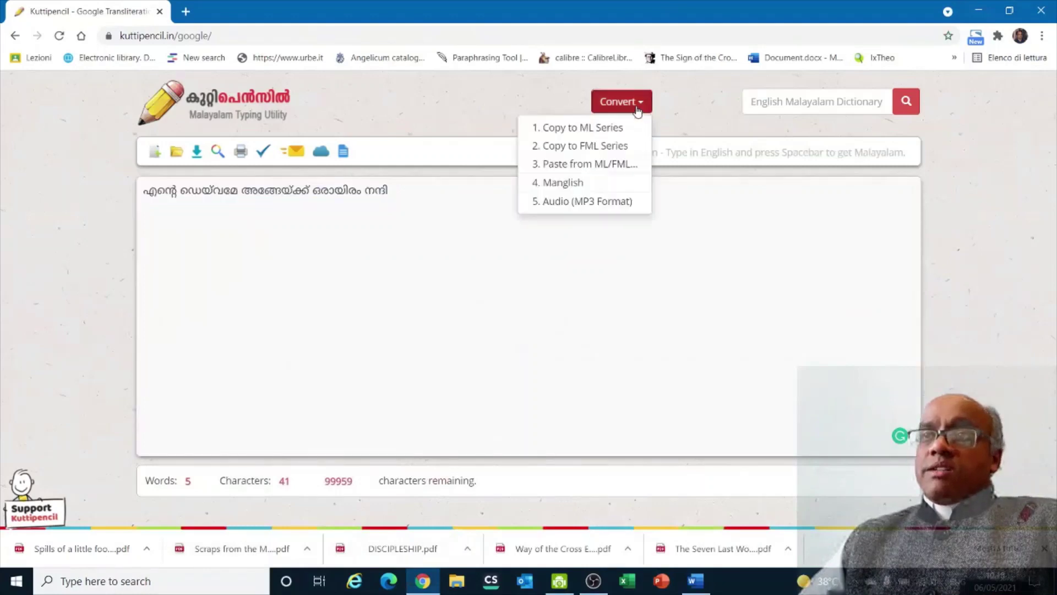
click(599, 146)
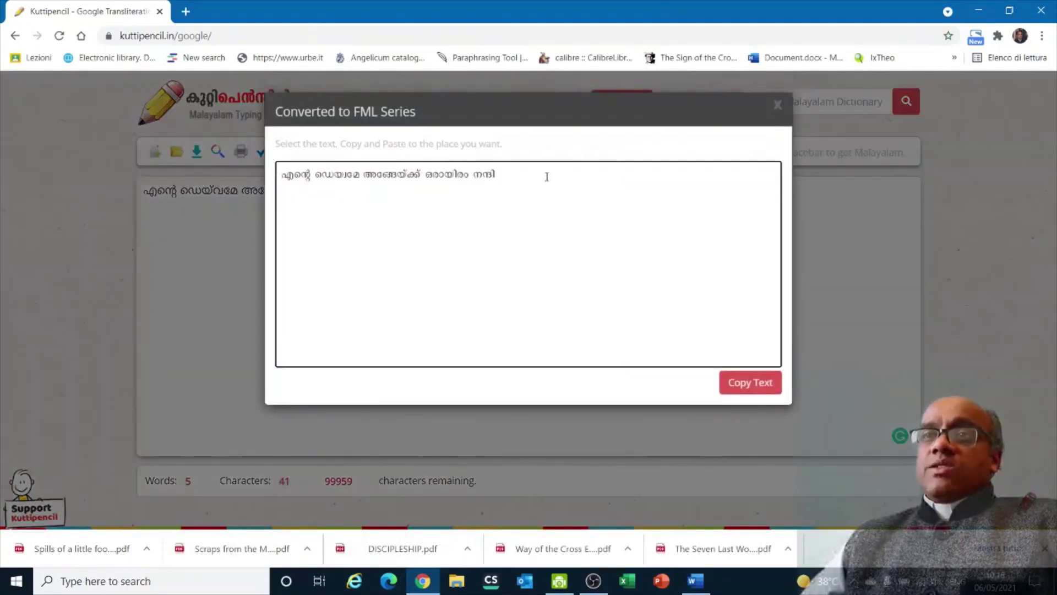
drag(547, 176, 191, 179)
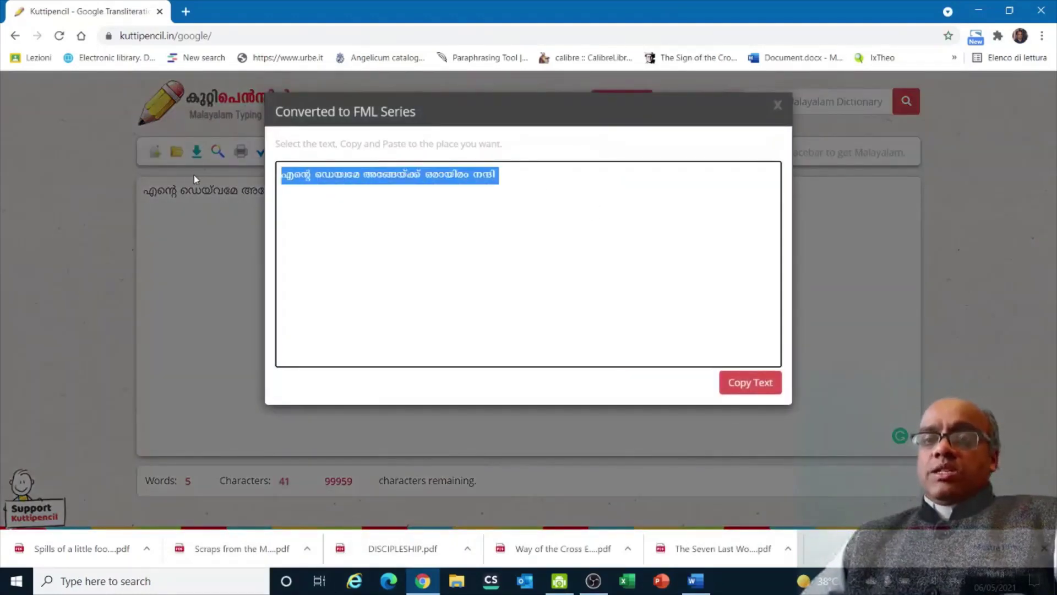
click(765, 383)
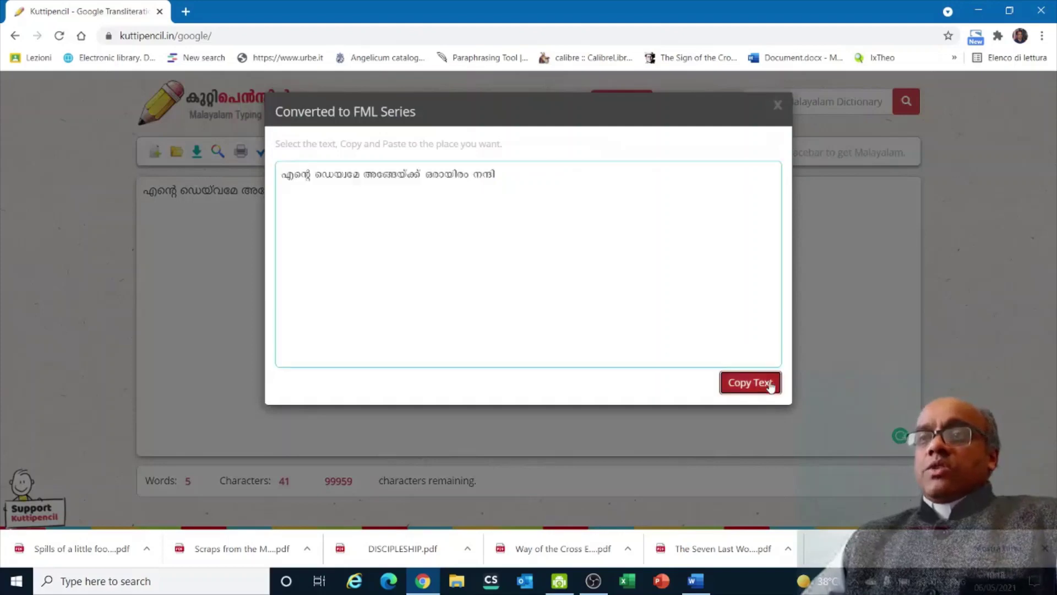
click(778, 105)
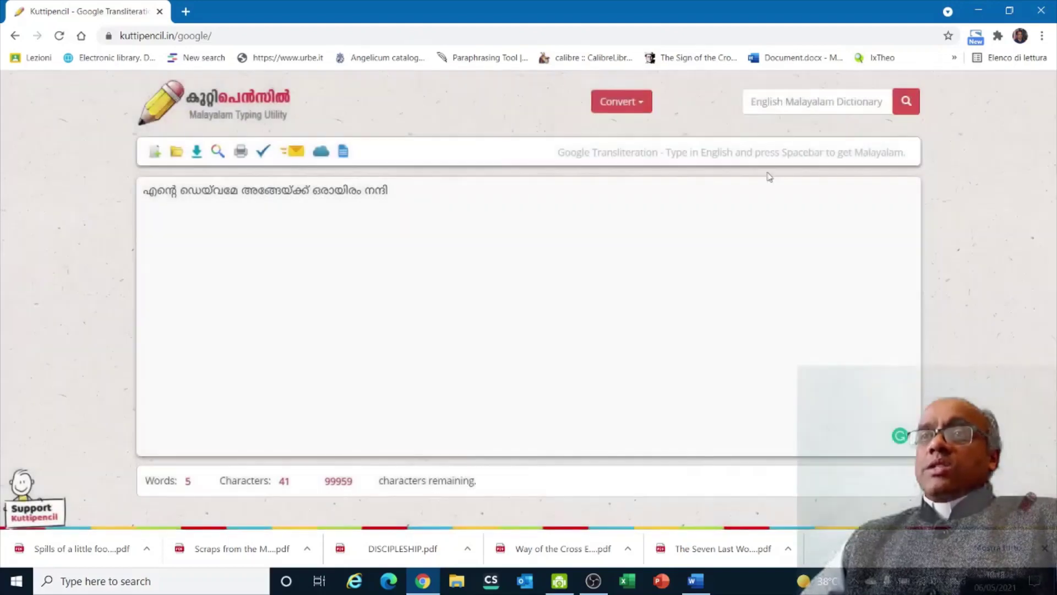
Step: Paste the FML-converted line into Document1 and set it in the FML-TTNandini font
click(695, 580)
key(ctrl+v)
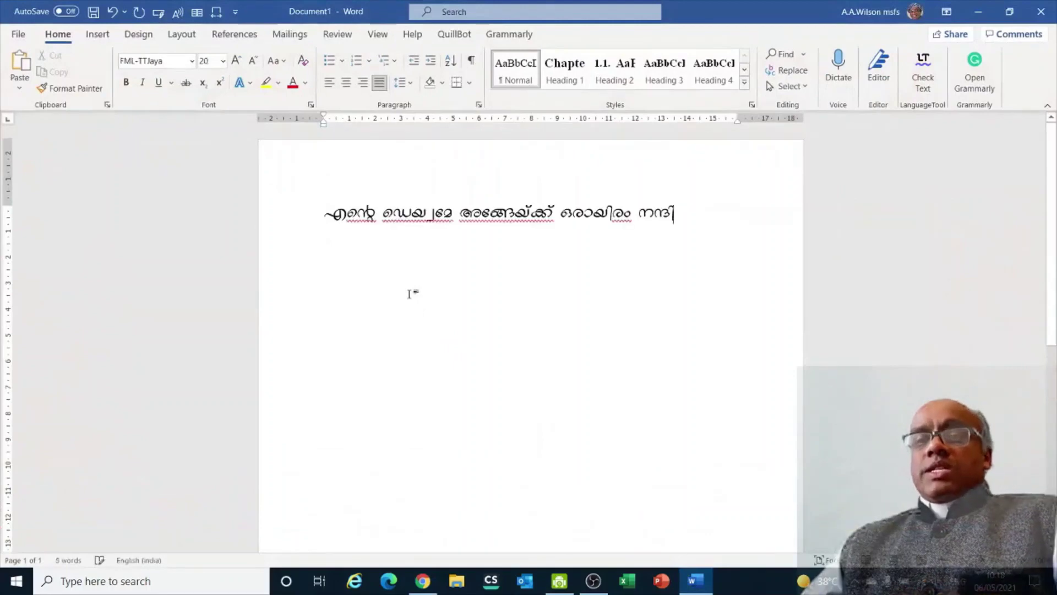
key(ctrl+a)
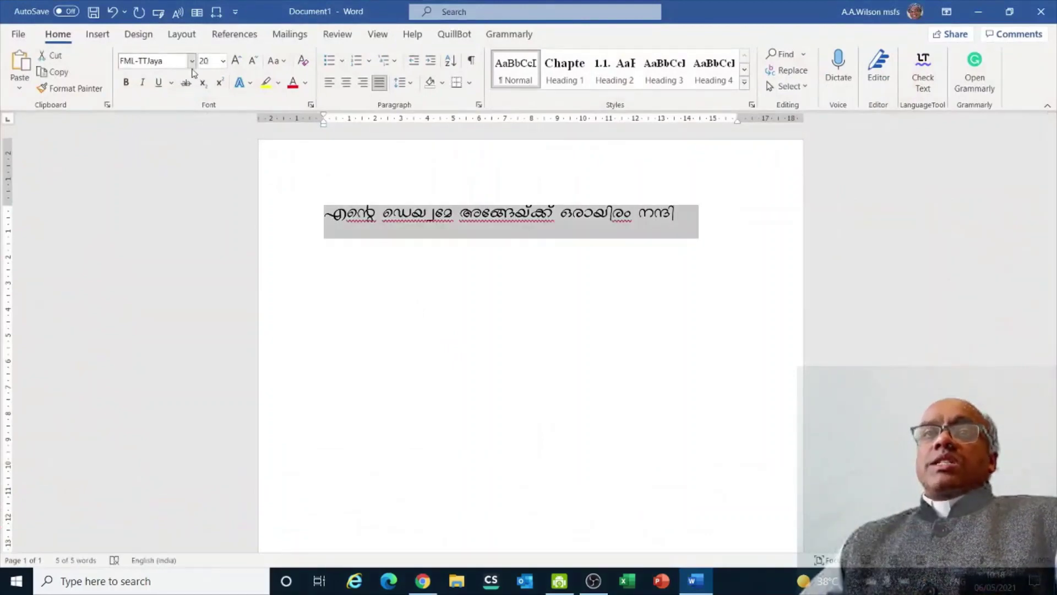
click(192, 66)
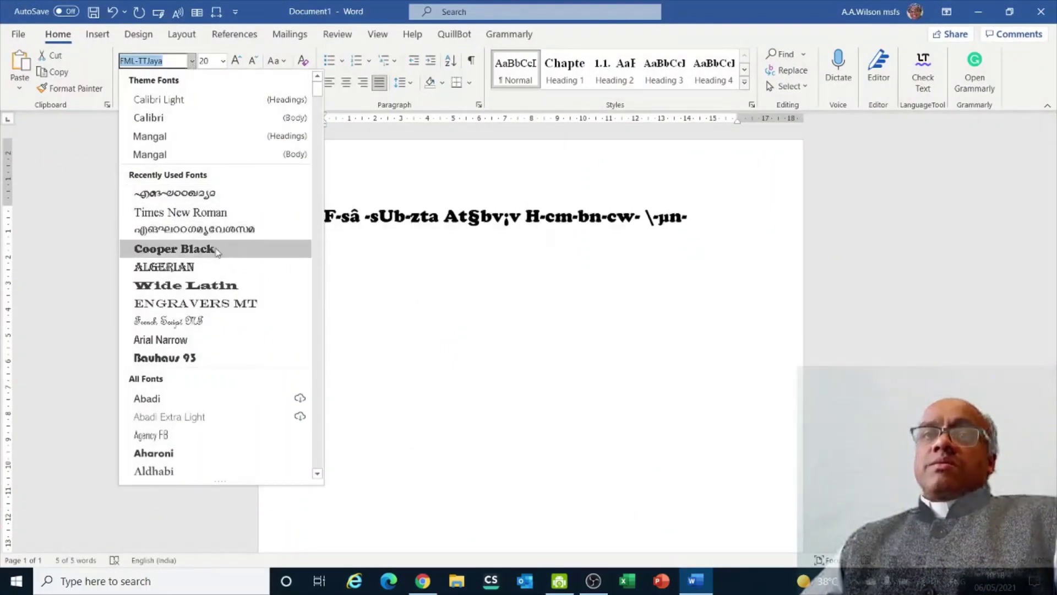
scroll(209, 304, down, 5)
scroll(208, 303, down, 20)
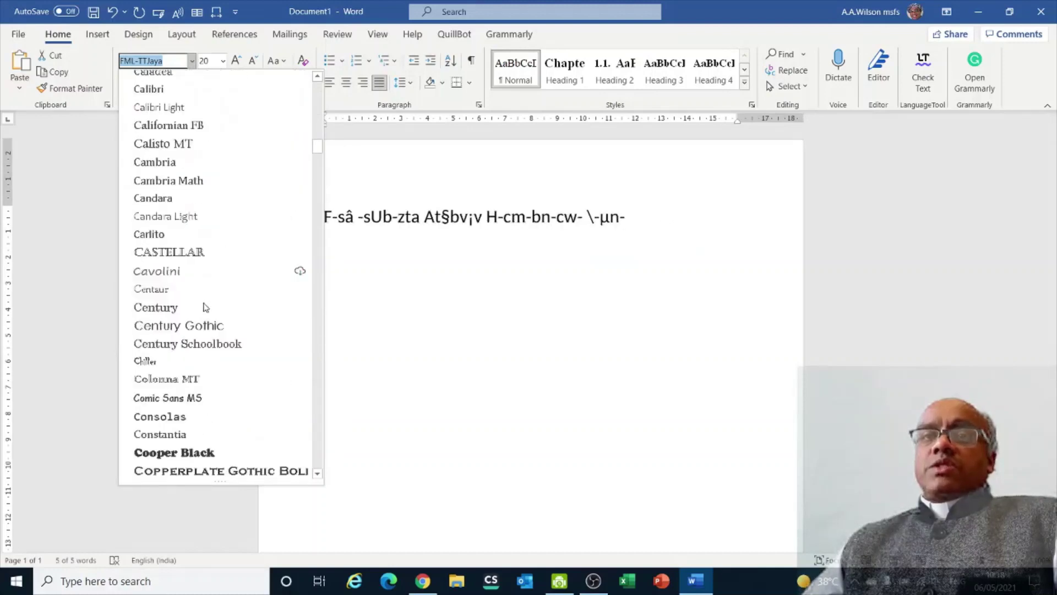
scroll(199, 297, down, 15)
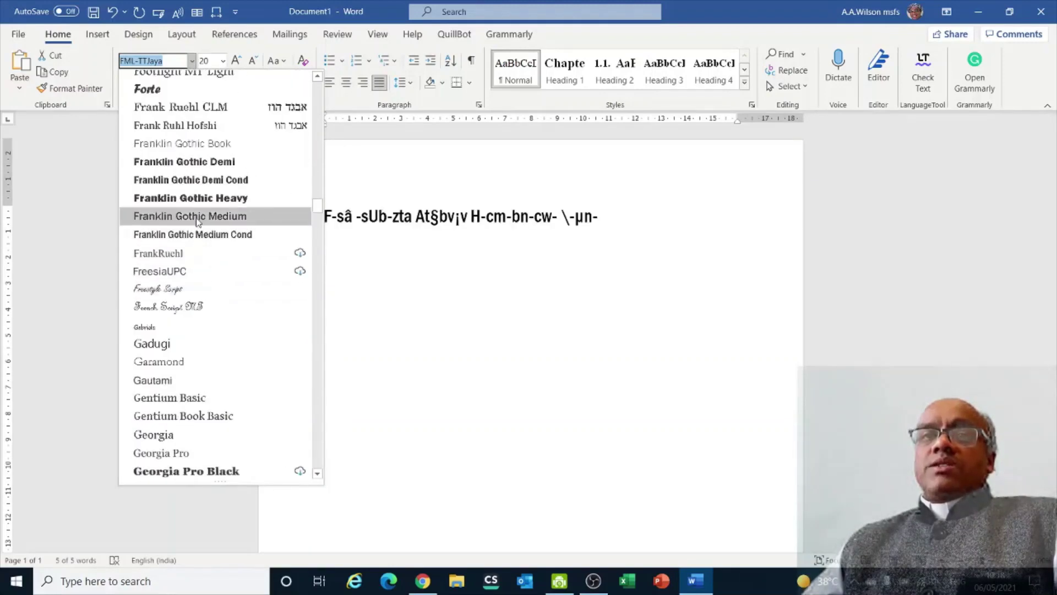
scroll(201, 197, up, 3)
click(211, 123)
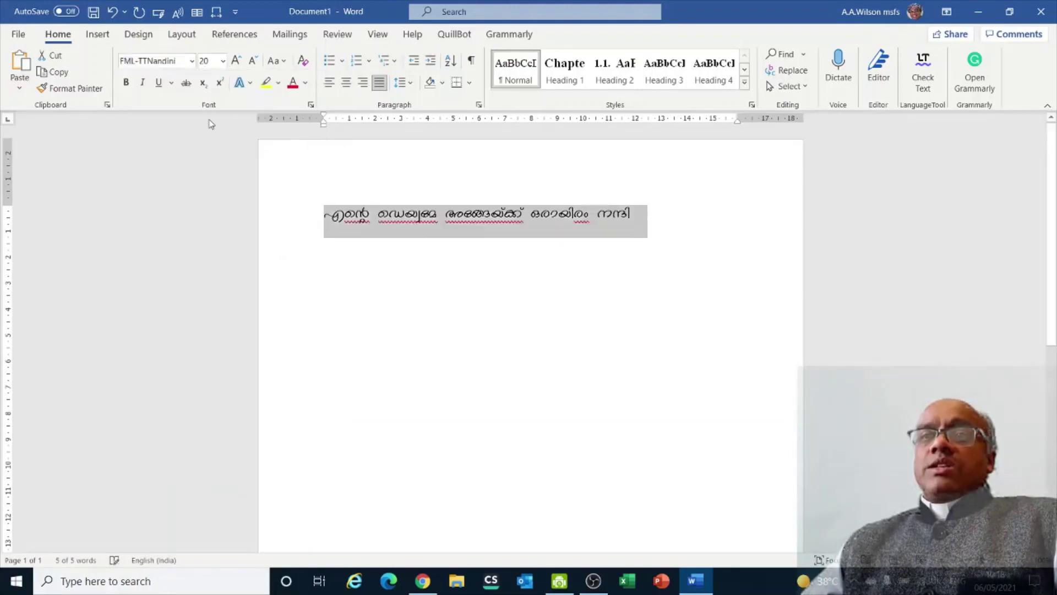
scroll(463, 245, up, 2)
scroll(463, 244, up, 1)
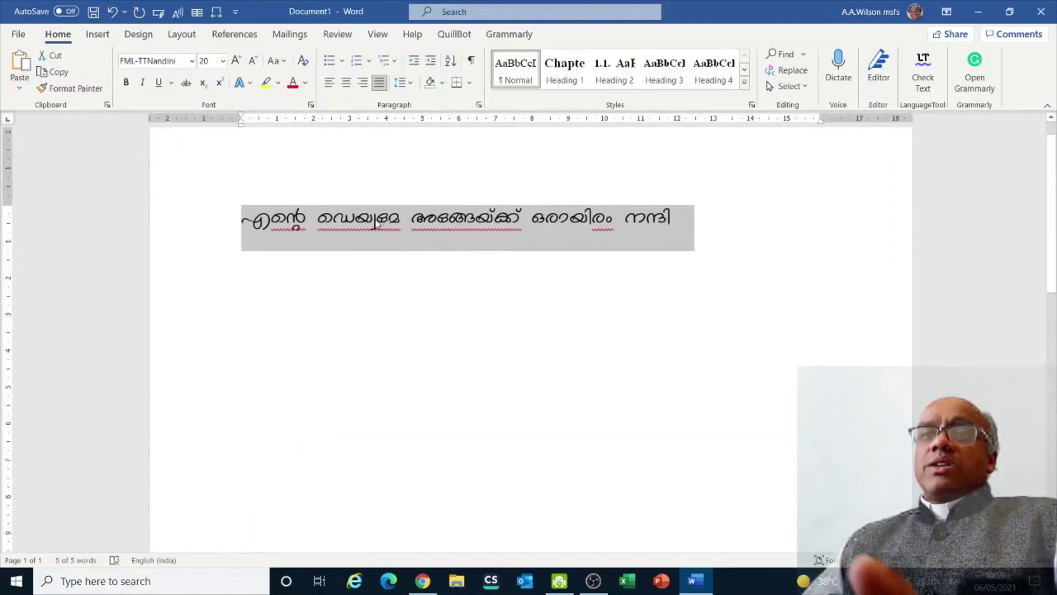
Step: In Kuttipencil, view alternative spellings for the second word, leaving it unchanged
key(alt+Tab)
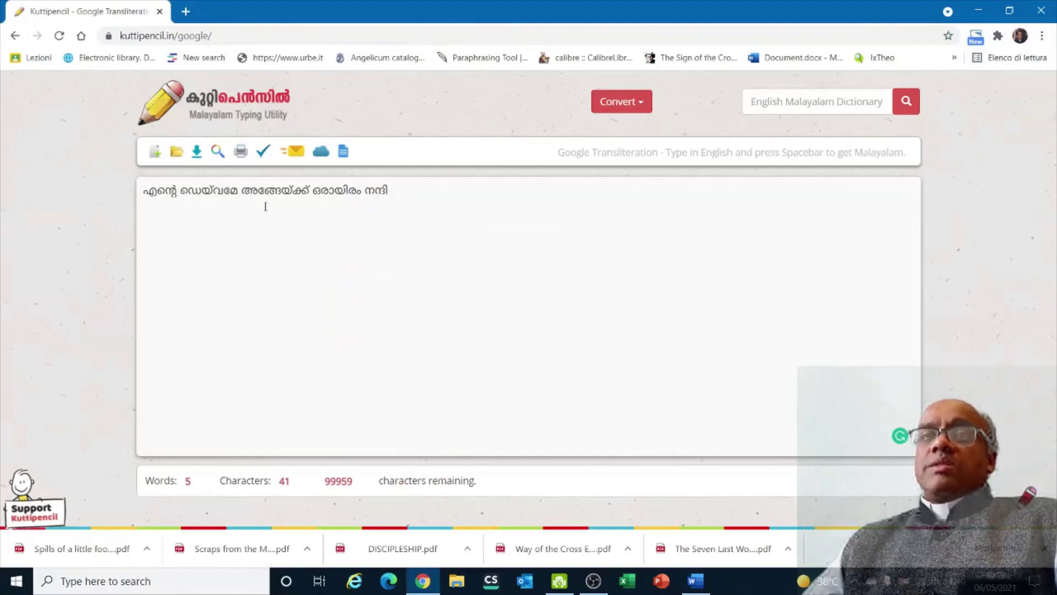
click(238, 191)
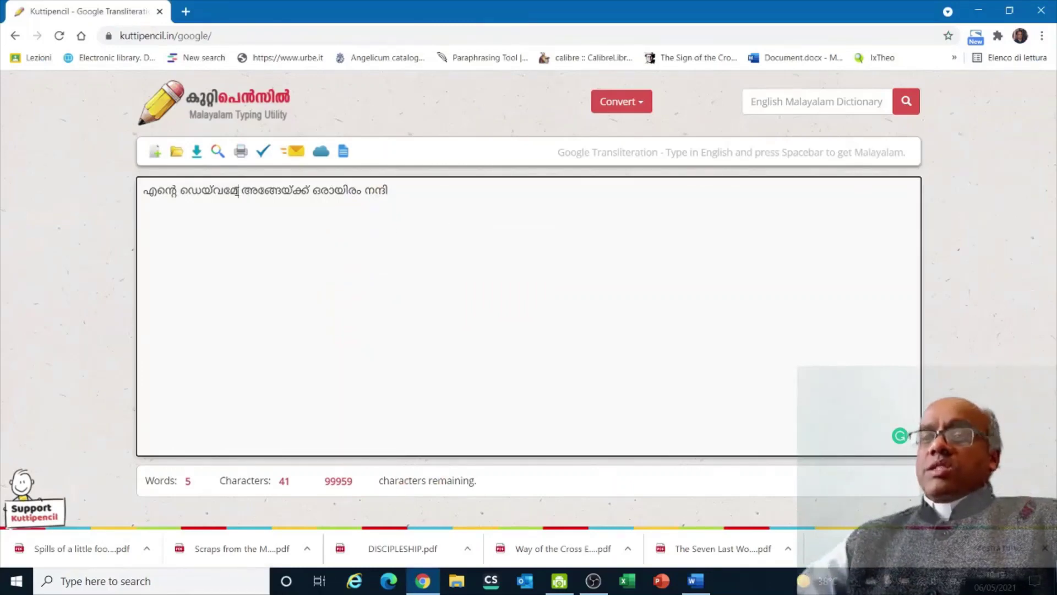
key(BackSpace)
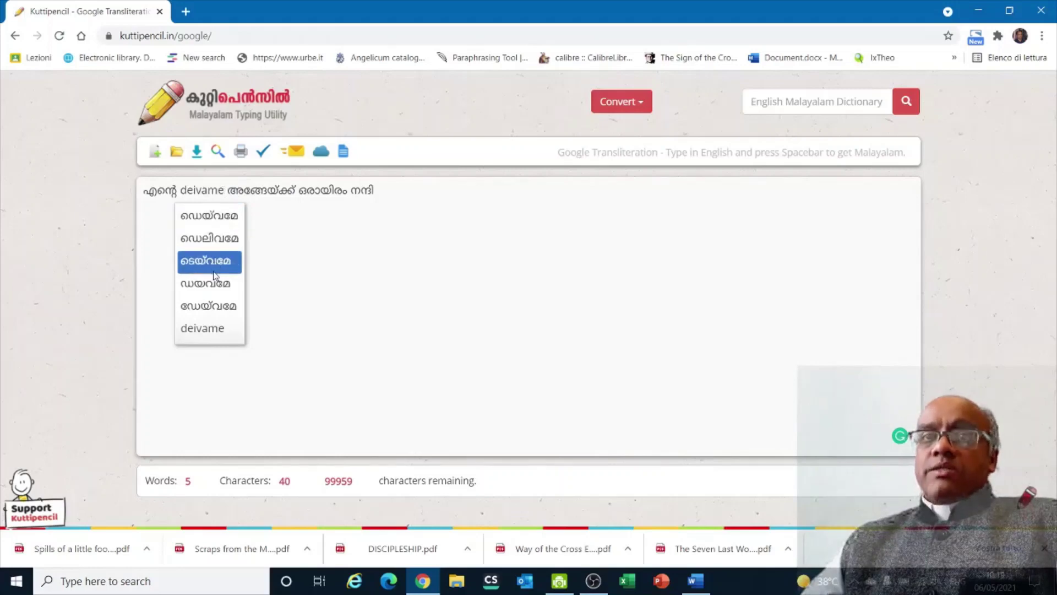
click(193, 193)
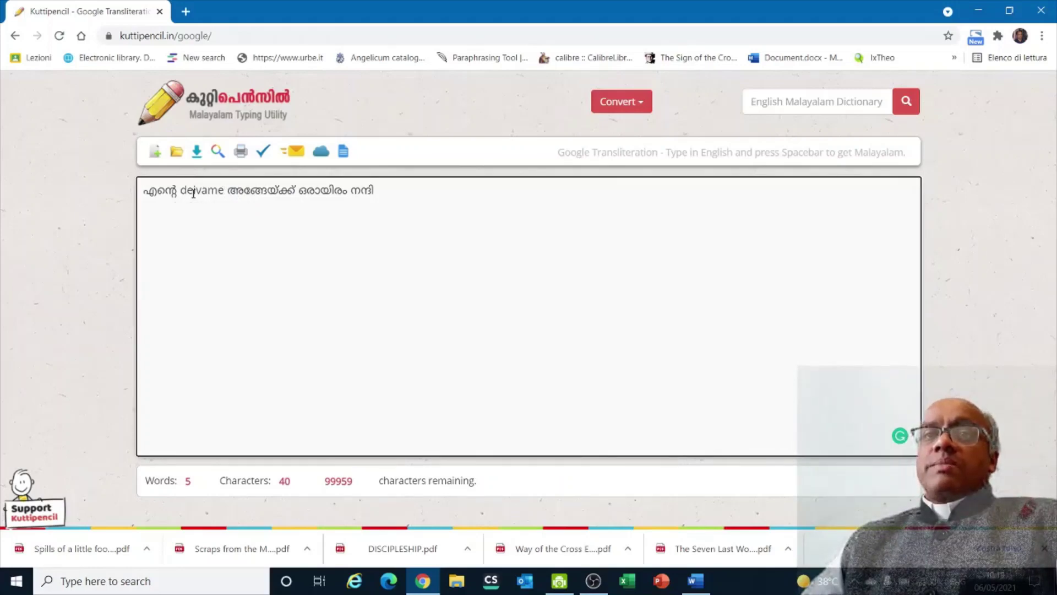
Step: Retype the second word as daivame (ദൈവമേ), then close Chrome and delete the line in Word
double_click(223, 191)
text(de)
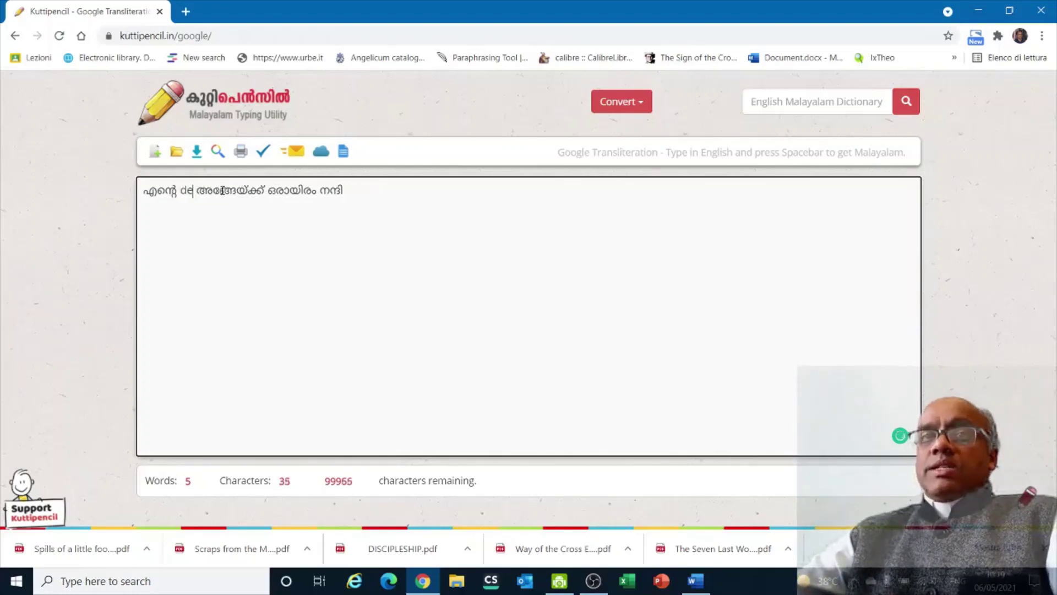
key(BackSpace)
text(aivame)
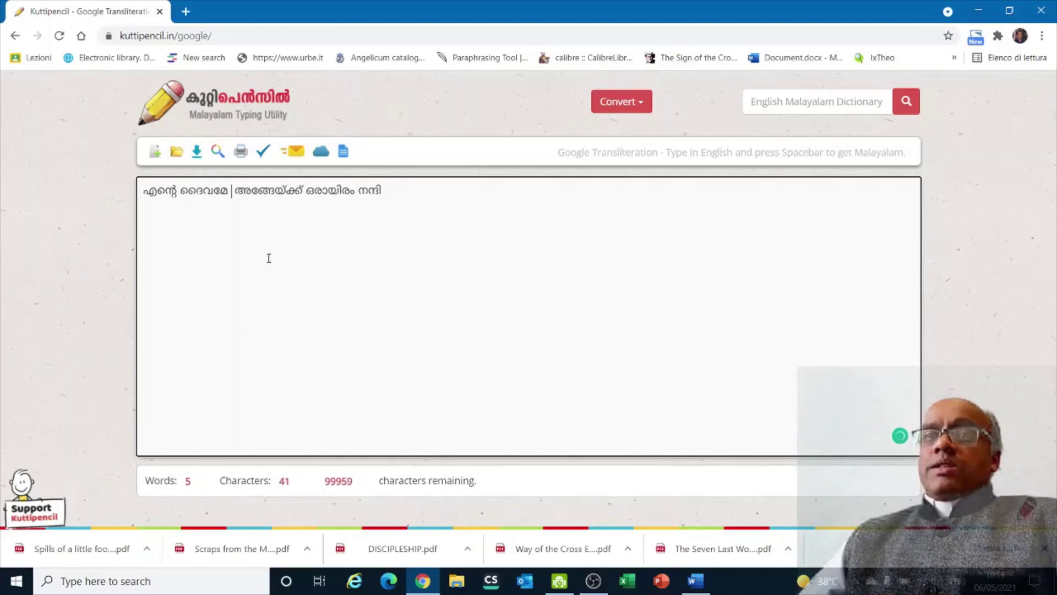
key(BackSpace)
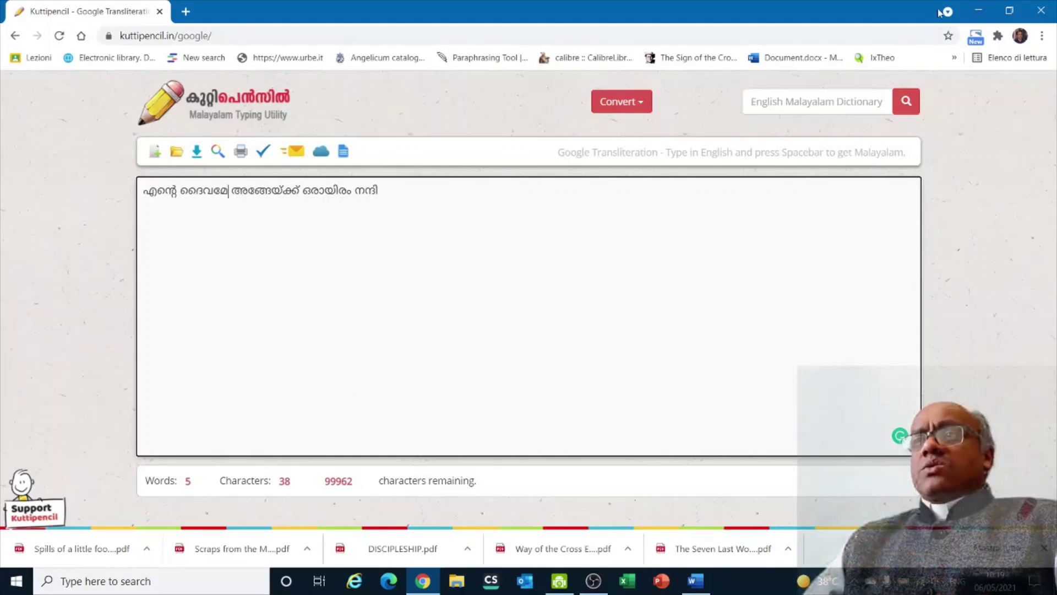
click(1042, 12)
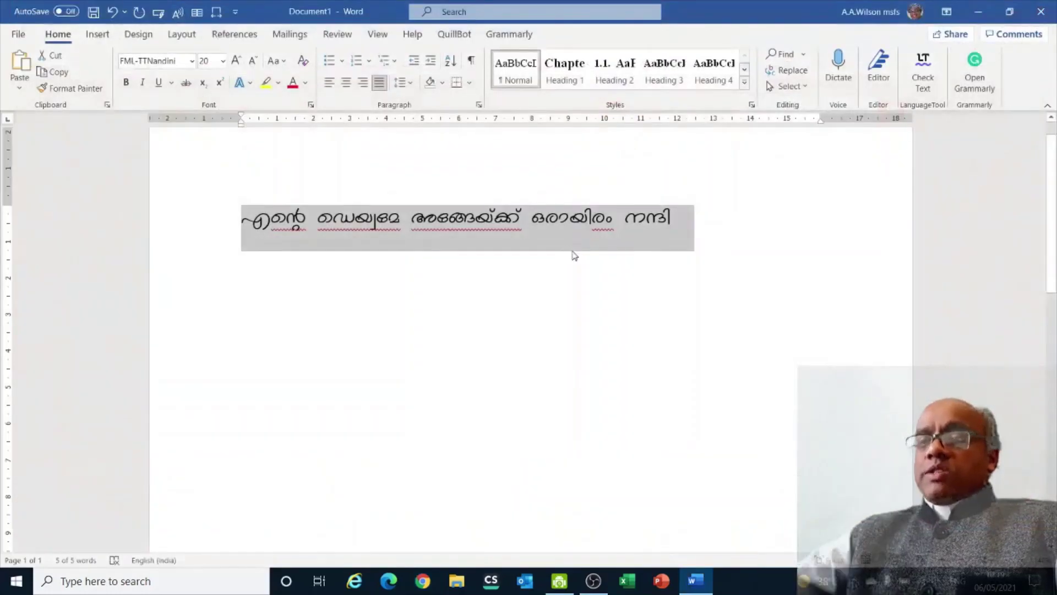
key(Delete)
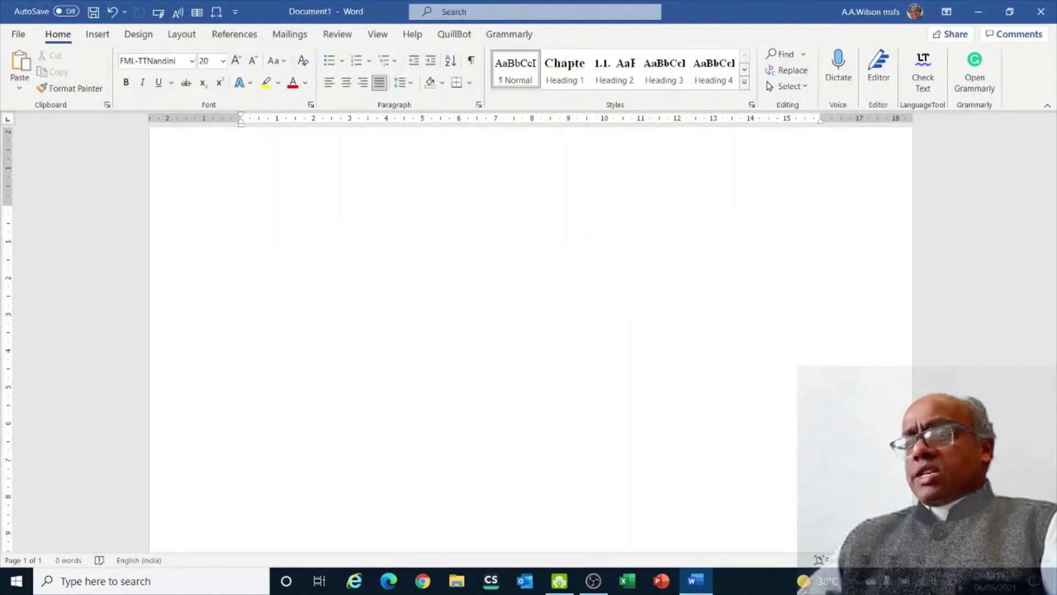
click(958, 581)
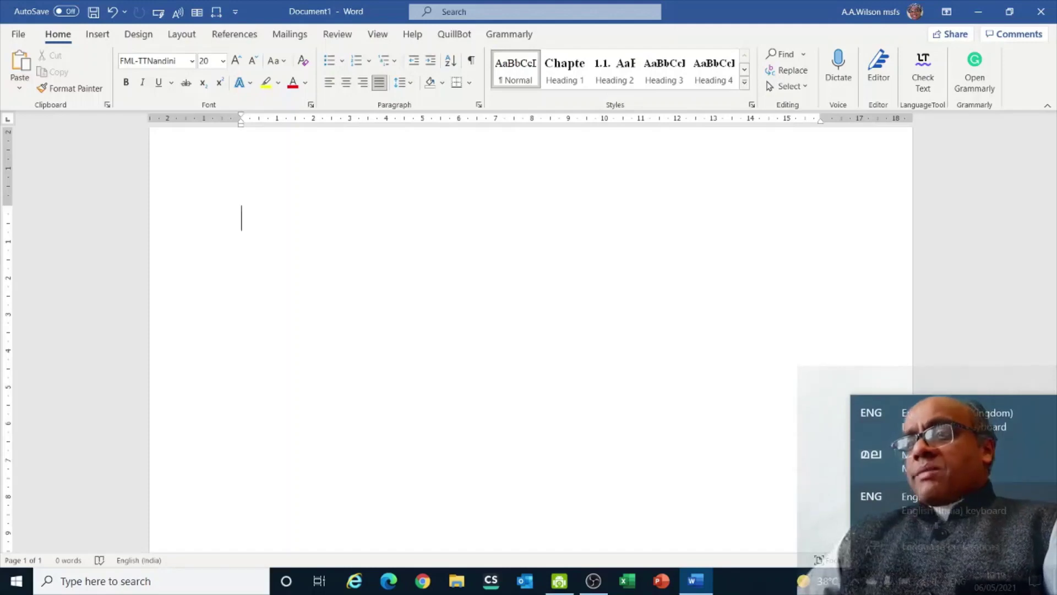
Step: Open the Windows Language settings and scroll to the Preferred languages list
click(947, 546)
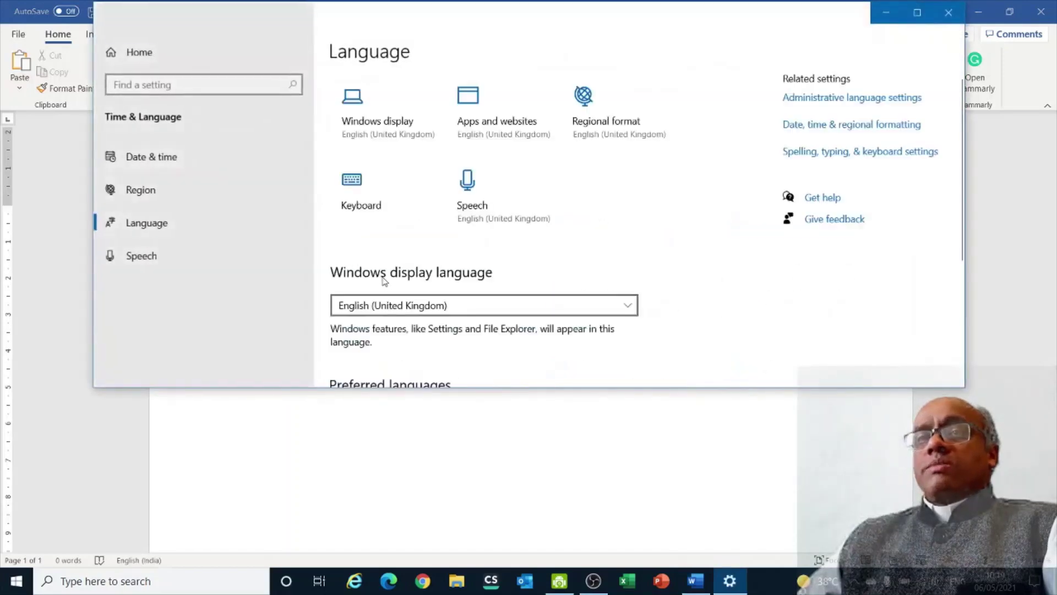
scroll(398, 200, down, 2)
scroll(398, 201, up, 2)
scroll(564, 219, down, 4)
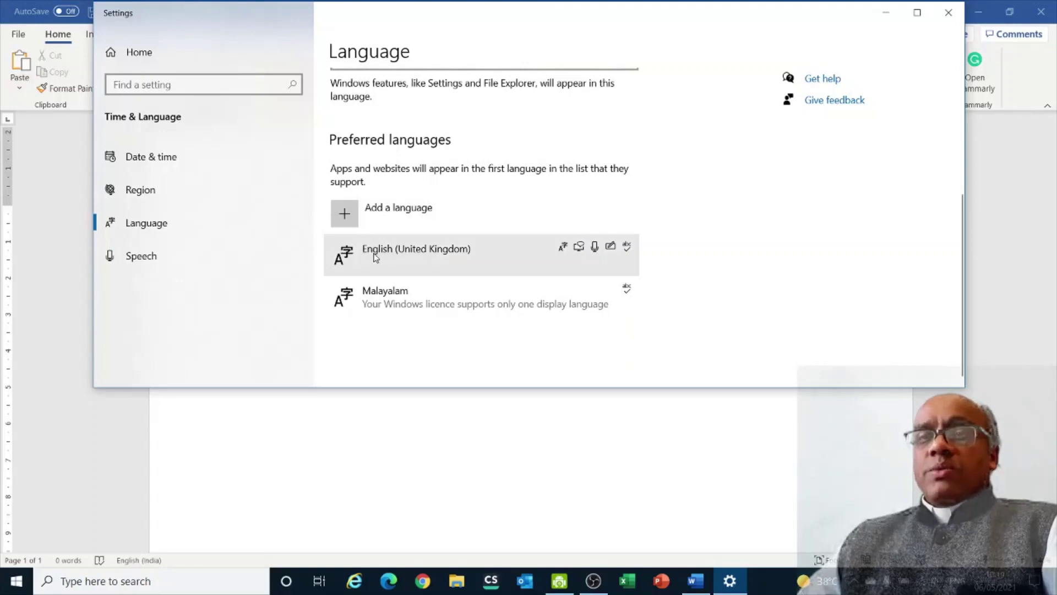
Step: Browse the Add a language list and cancel without installing anything
click(346, 216)
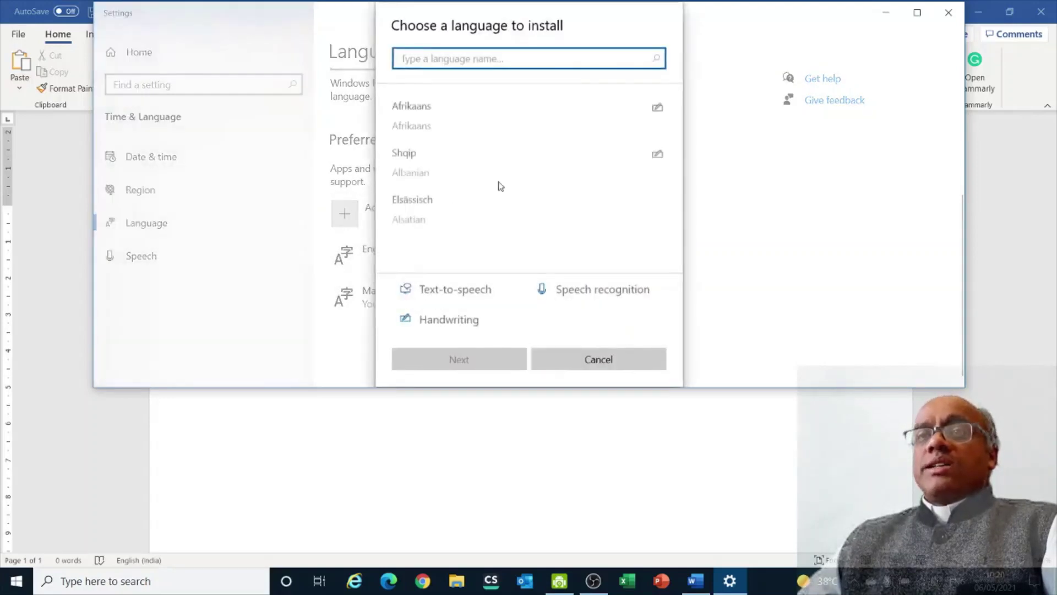
scroll(502, 191, down, 4)
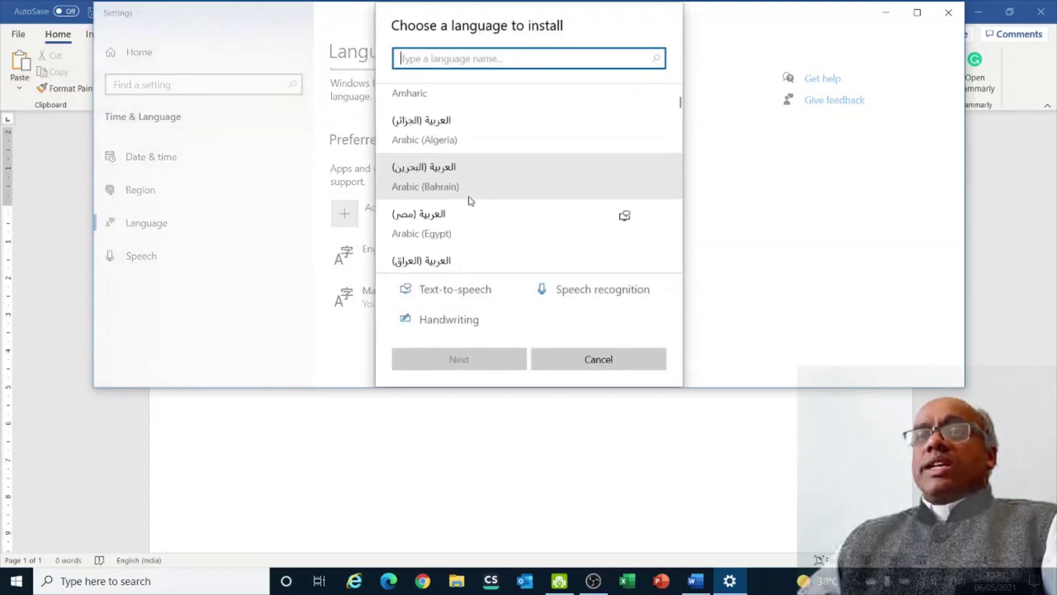
scroll(471, 200, down, 5)
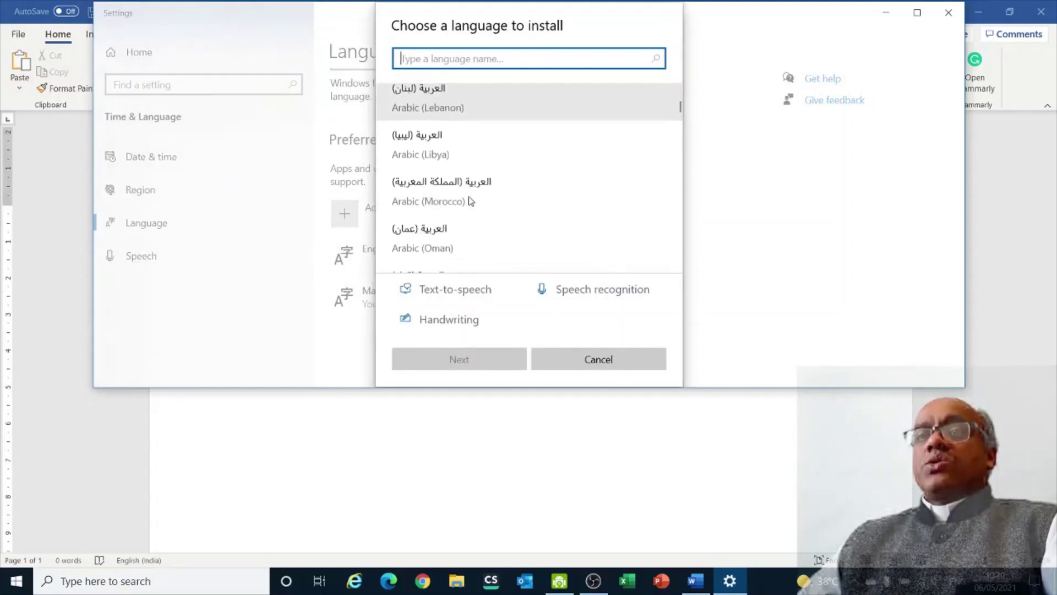
scroll(471, 204, down, 5)
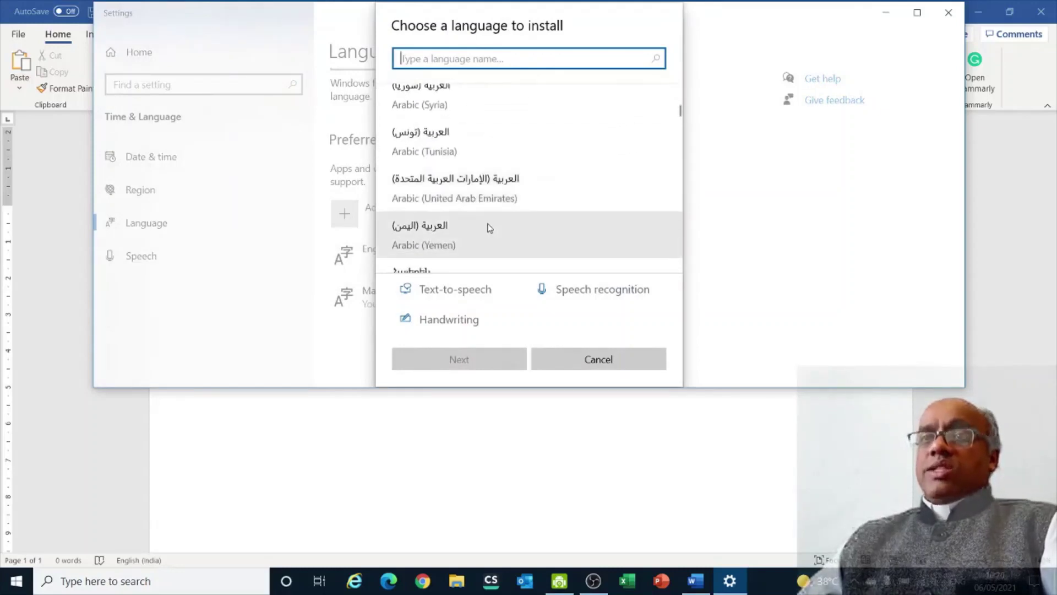
scroll(490, 229, down, 6)
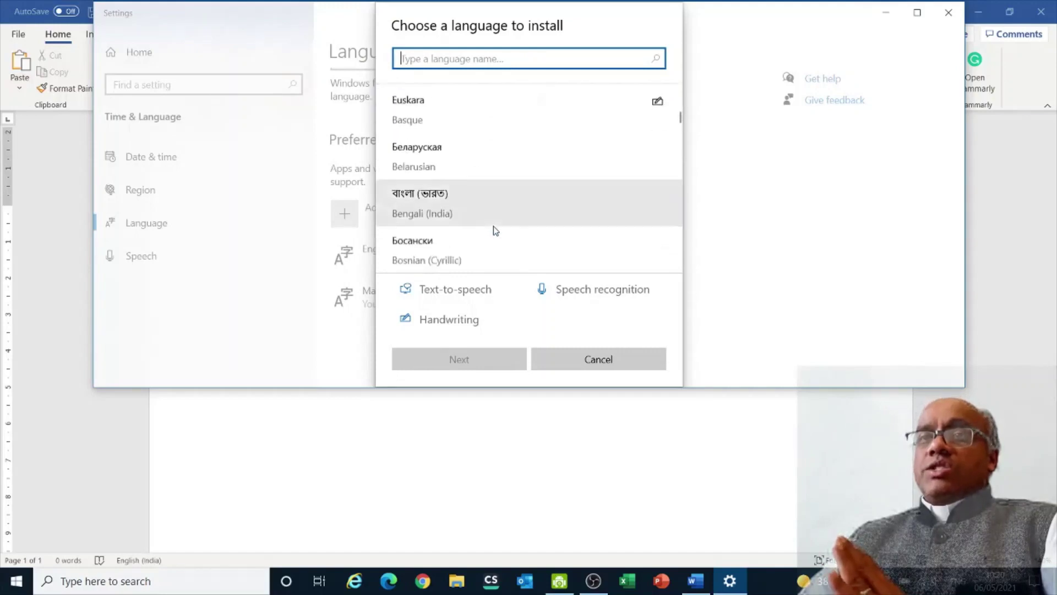
click(598, 364)
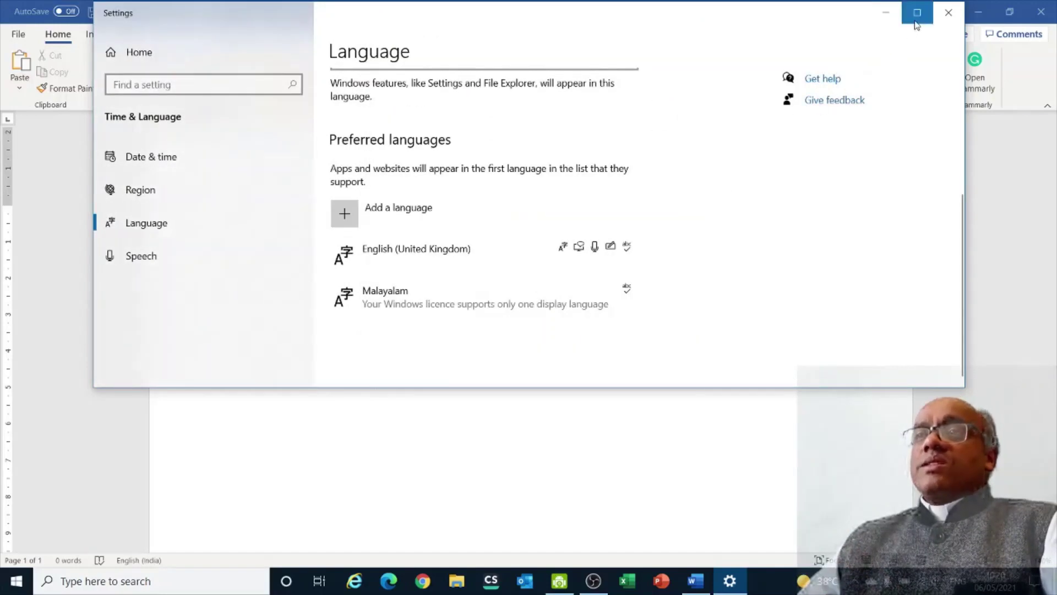
Step: Close Settings, bring Word's blank Document1 forward, and show the input-language flyout
click(948, 13)
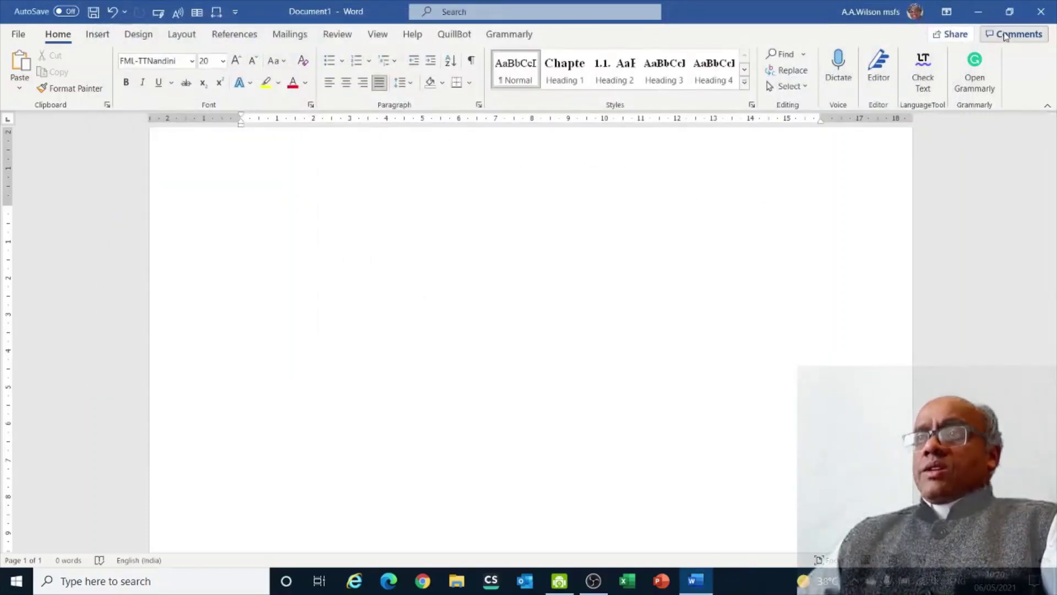
click(592, 581)
click(592, 580)
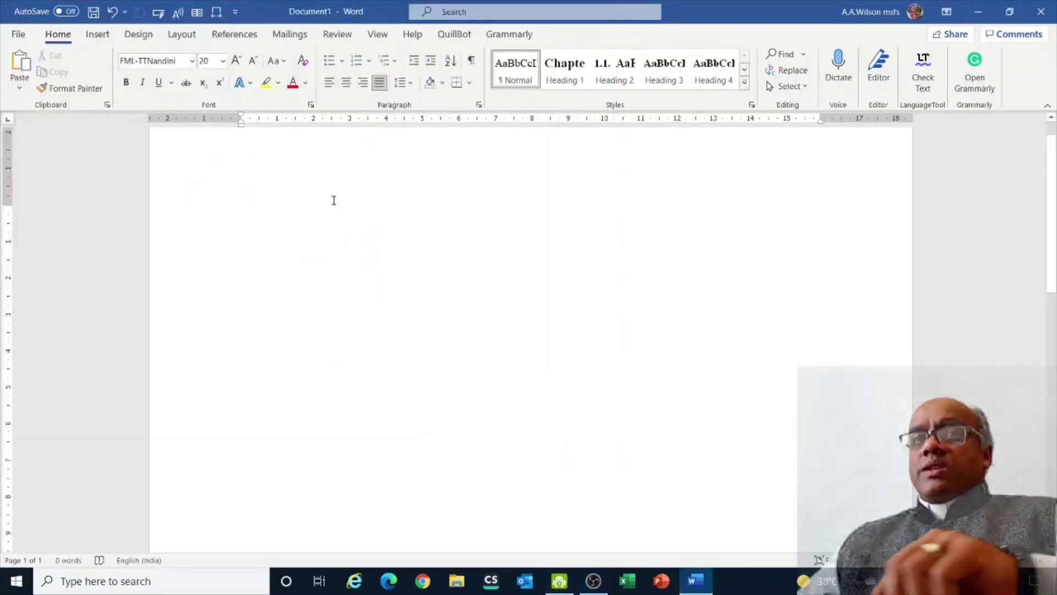
scroll(350, 229, up, 1)
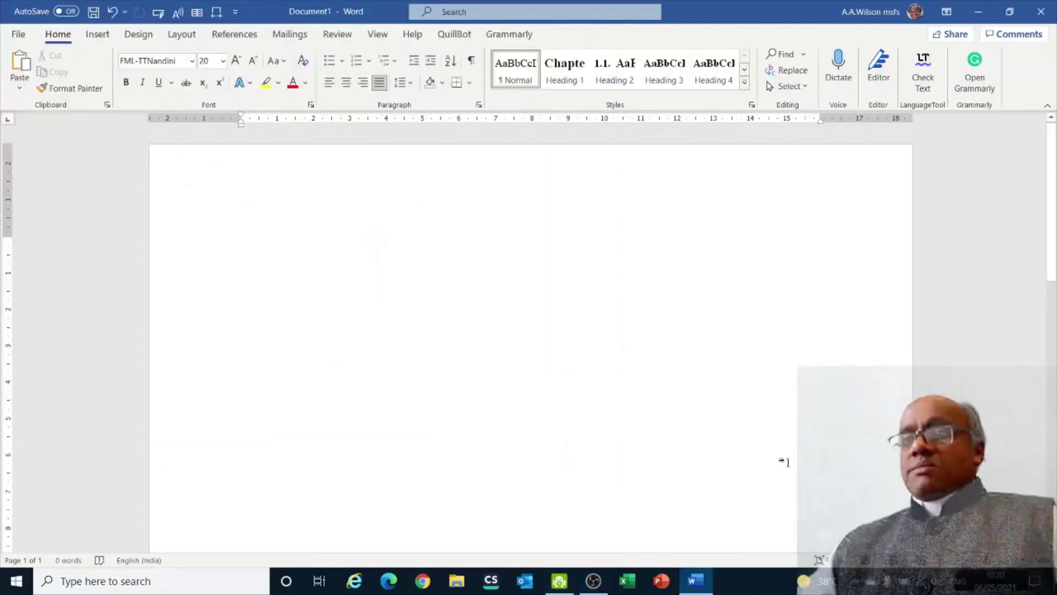
click(957, 581)
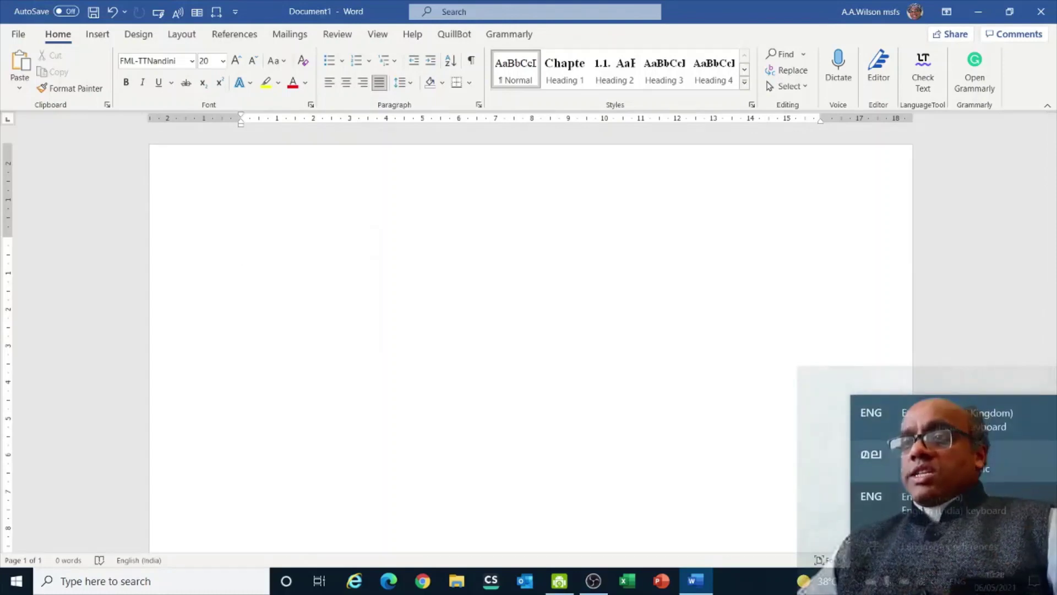
Step: Switch input to Malayalam and type എന്റെ plus a first attempt at the second word
click(871, 454)
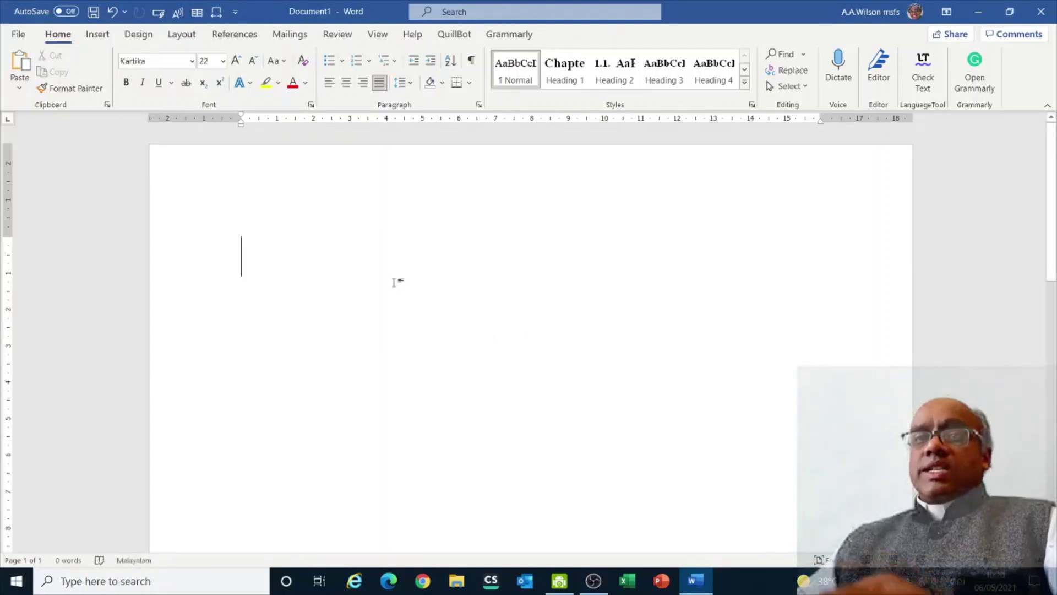
text(എന്റെ )
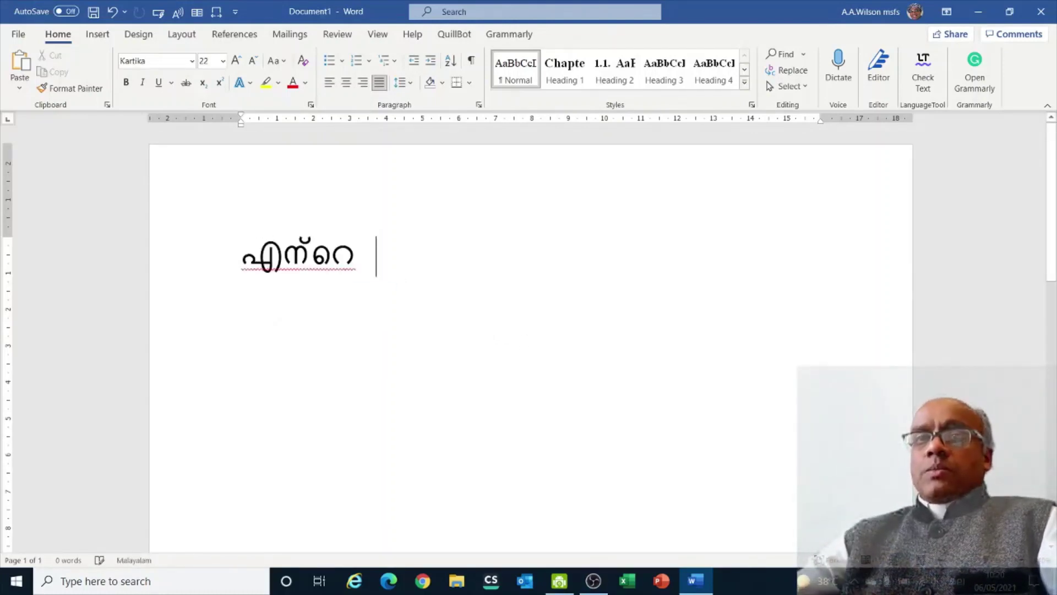
text(രa)
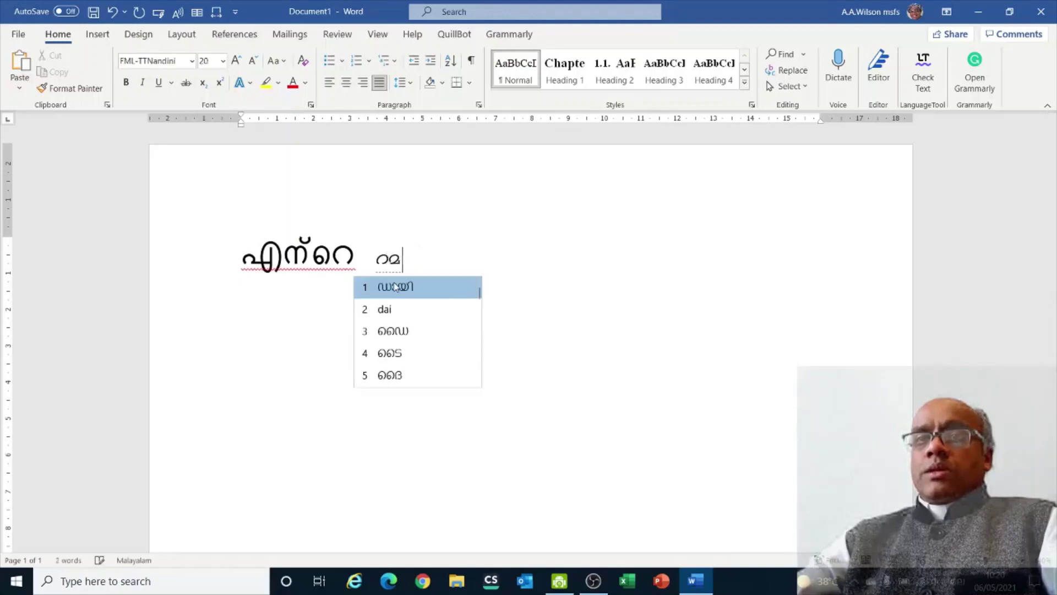
key(BackSpace)
text(aiva)
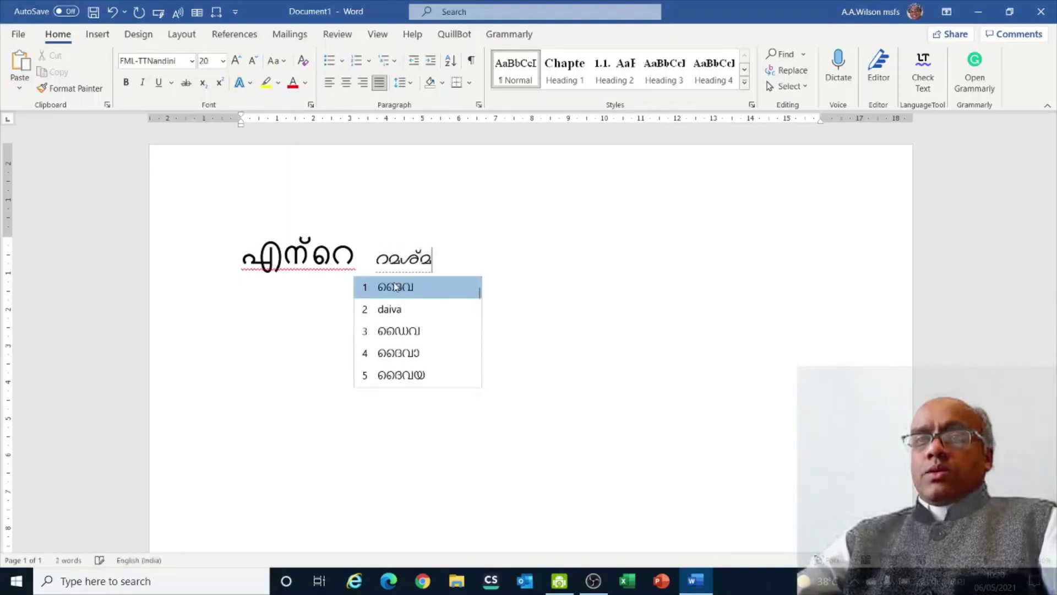
text(m)
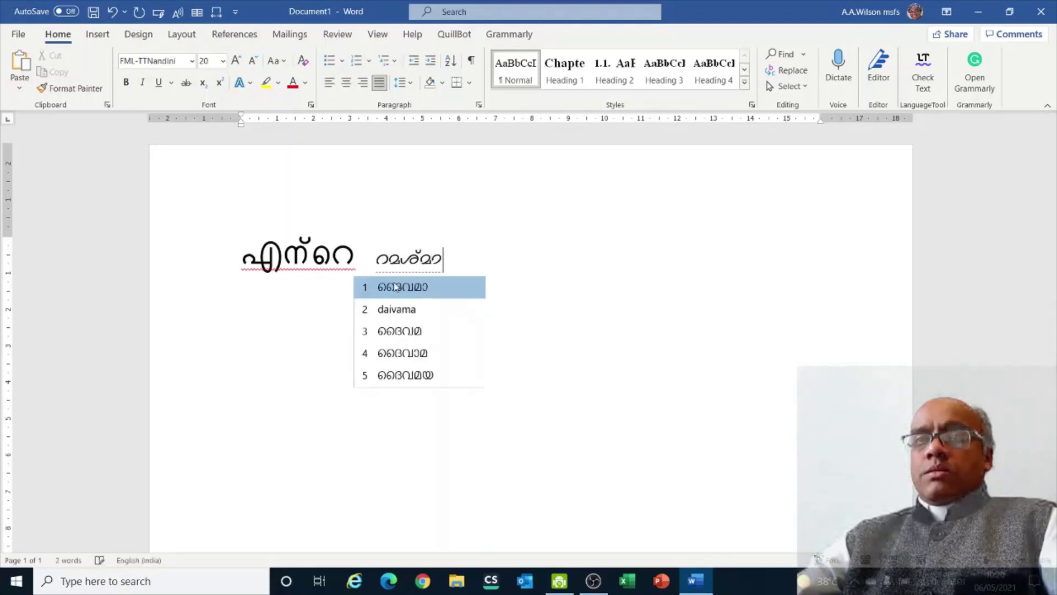
key(BackSpace)
key(BackSpace)
text(me)
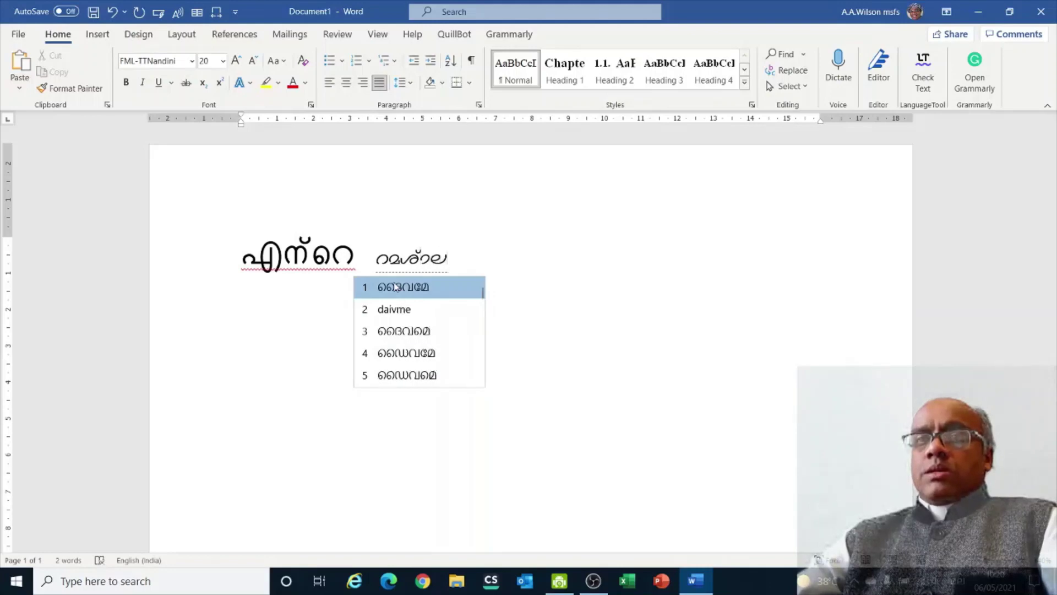
click(396, 286)
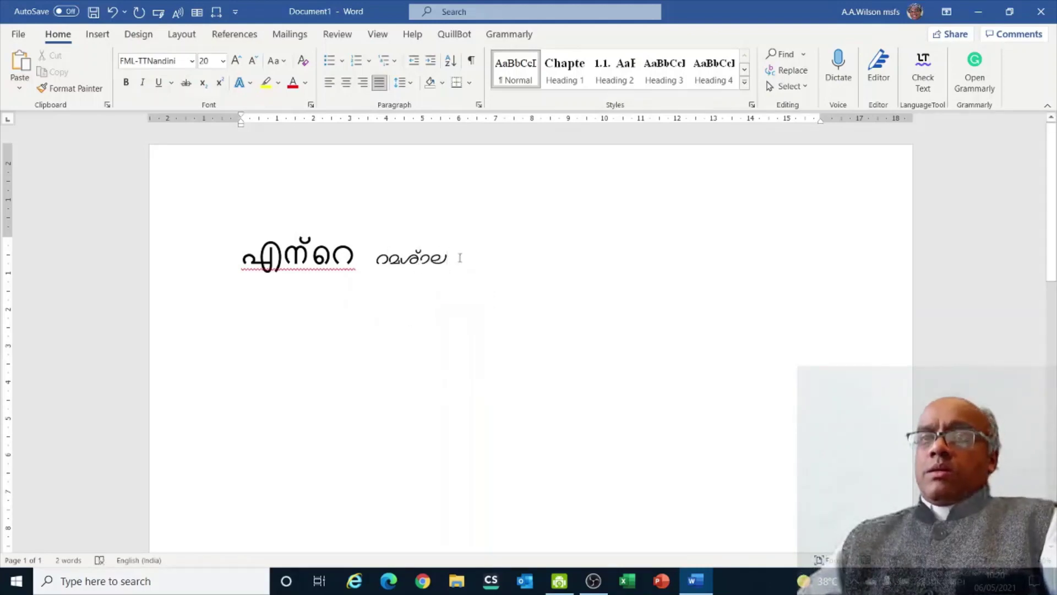
Step: Replace the garbled second word by typing daivame and accepting ദൈവമേ
key(BackSpace)
key(BackSpace)
key(BackSpace)
key(BackSpace)
key(BackSpace)
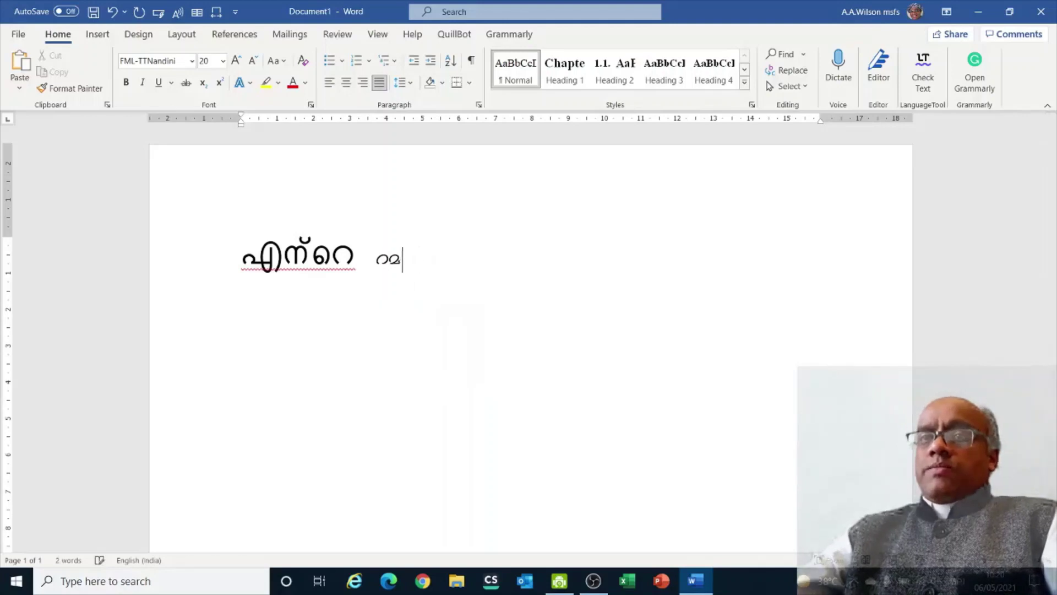
text(da)
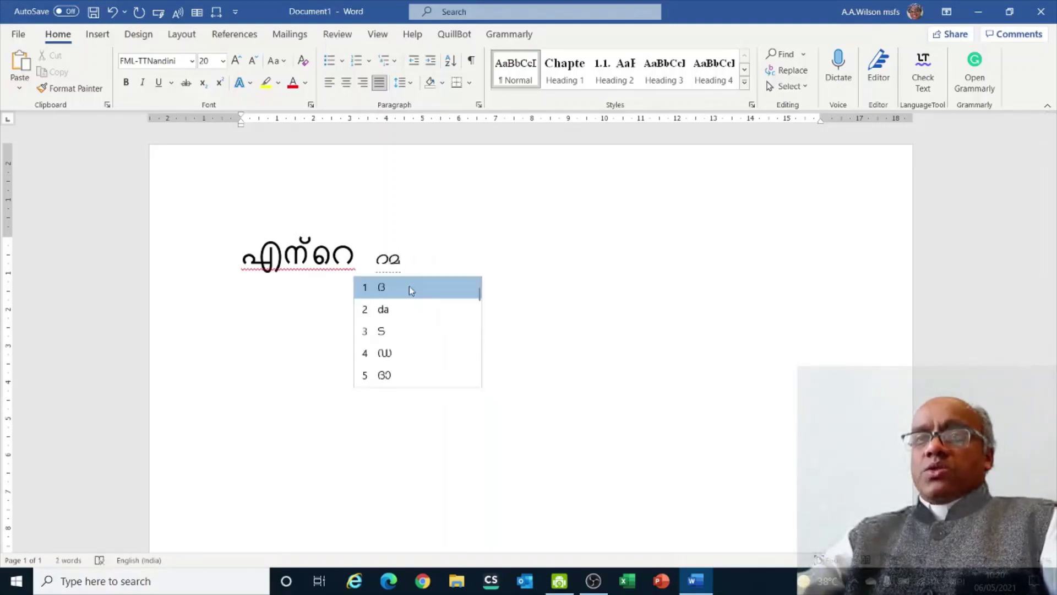
key(BackSpace)
text(aivame)
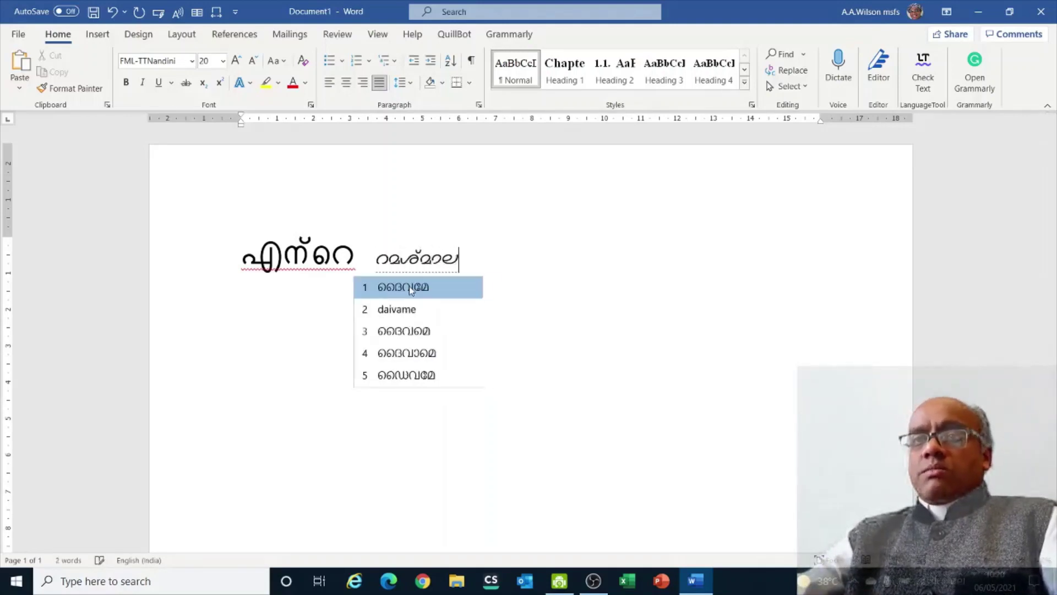
click(410, 287)
Step: Type angeykk and commit അങ്ങേക്ക് as the third word
text(oraa)
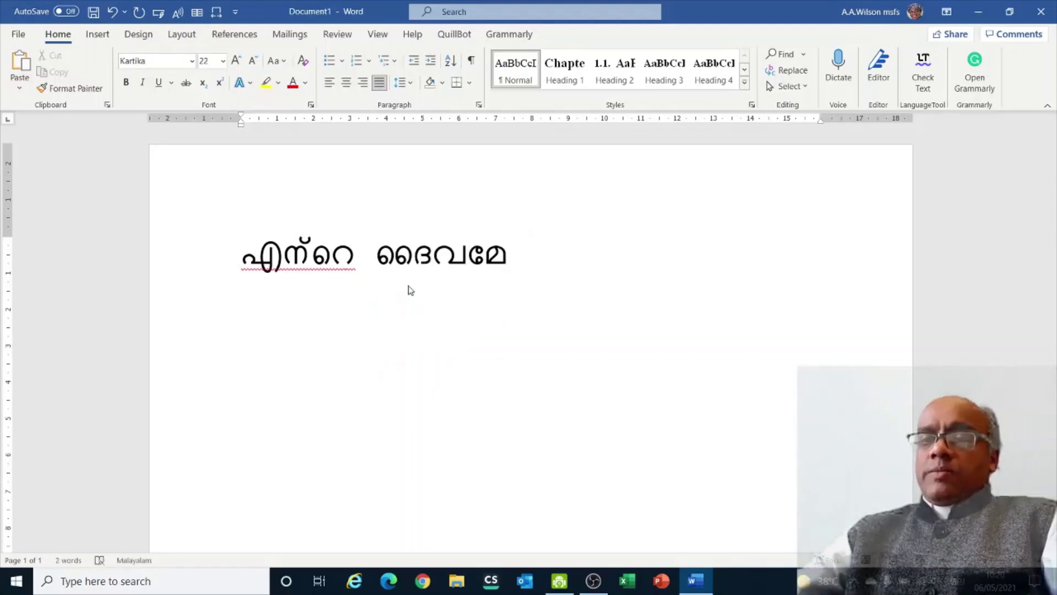
text(uira)
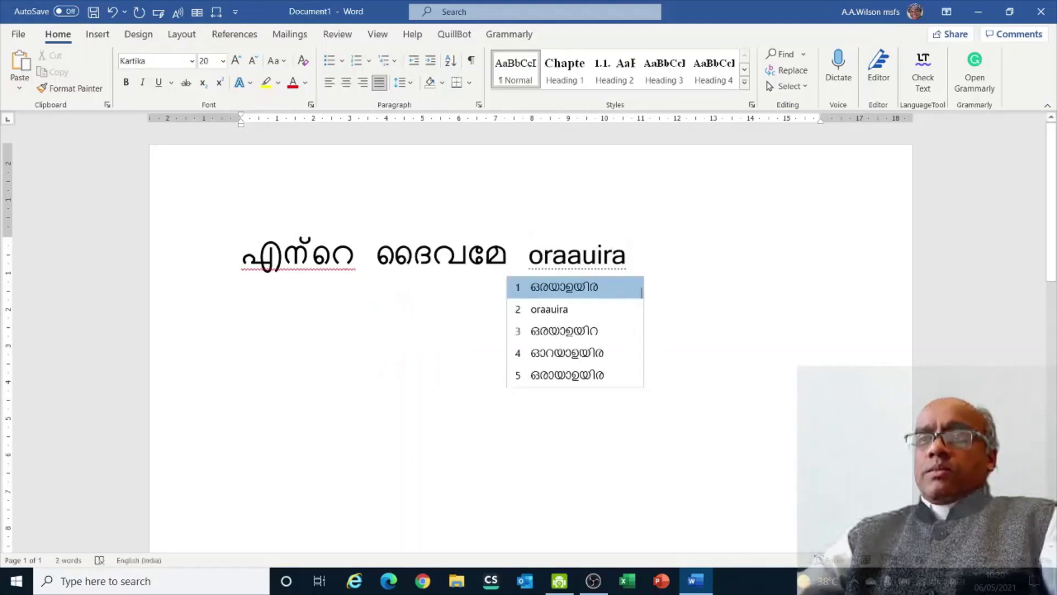
key(BackSpace)
key(BackSpace)
key(BackSpace)
key(BackSpace)
key(BackSpace)
key(BackSpace)
key(BackSpace)
key(BackSpace)
text(angeykk)
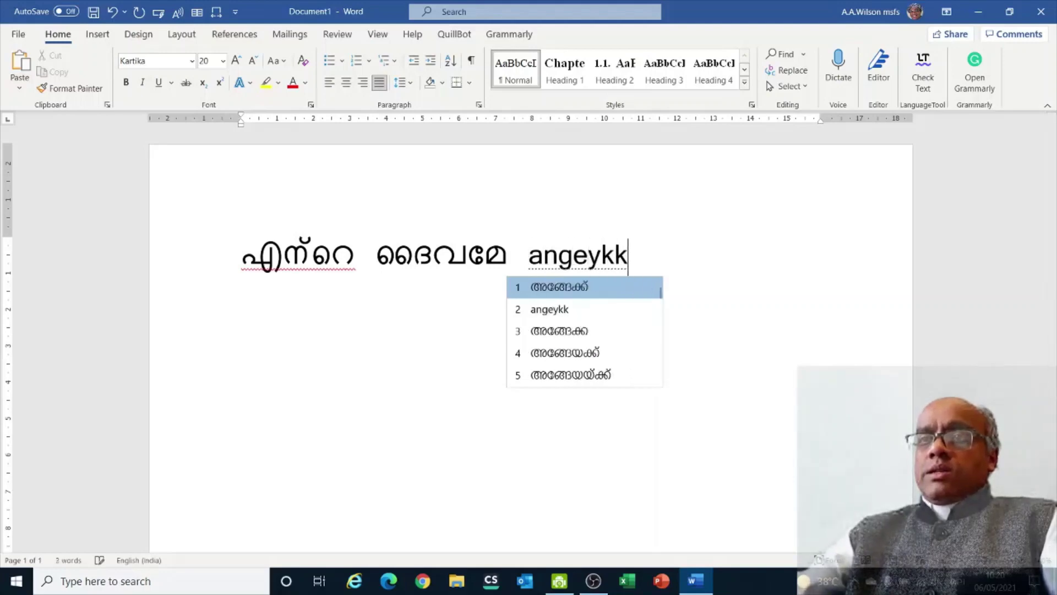
key(space)
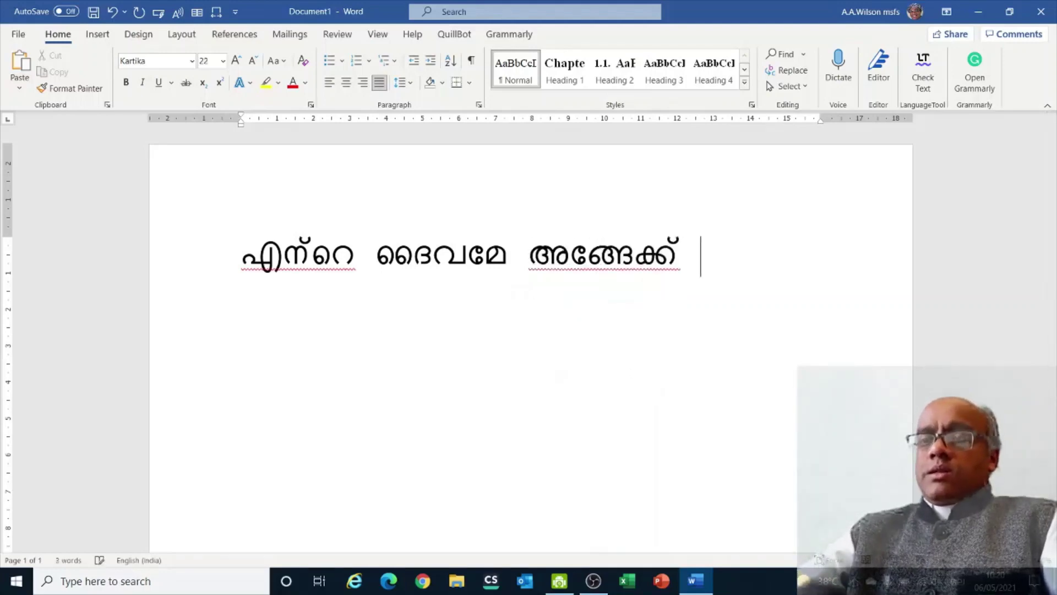
Step: Type oraayiram to commit ഒരായിരം, then type nandi
text(oraayiram)
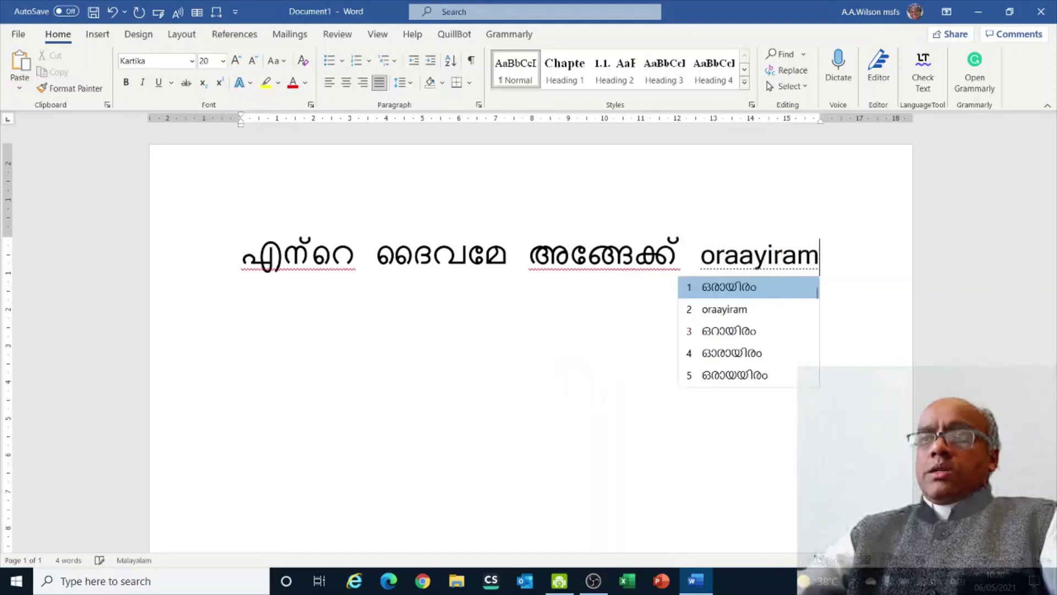
key(space)
text(nandi)
key(BackSpace)
key(BackSpace)
text(ndi)
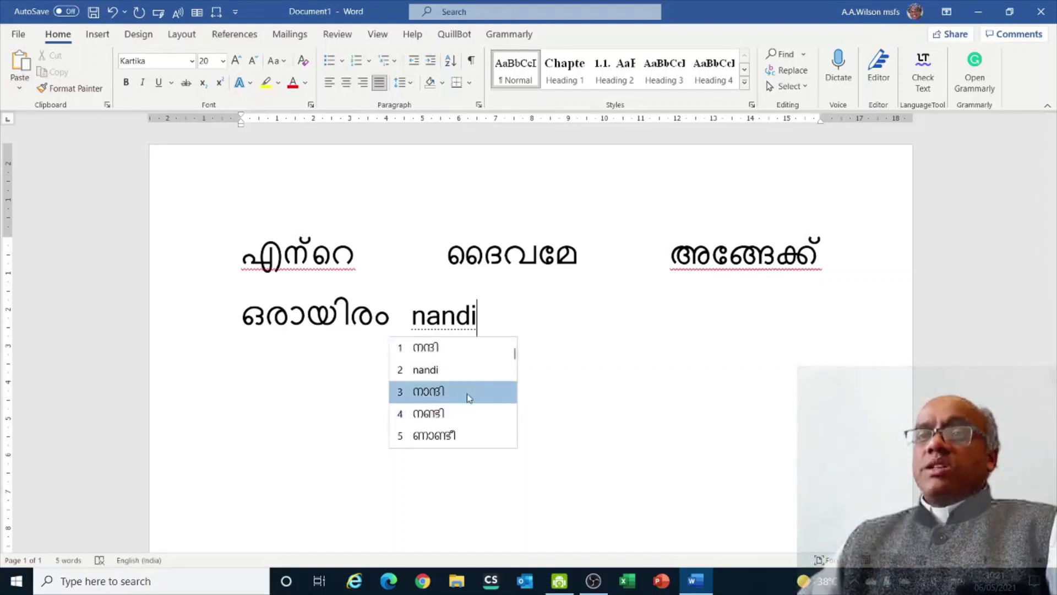
Step: Delete the untransliterated nandi and the empty line, switching input back to English
key(Escape)
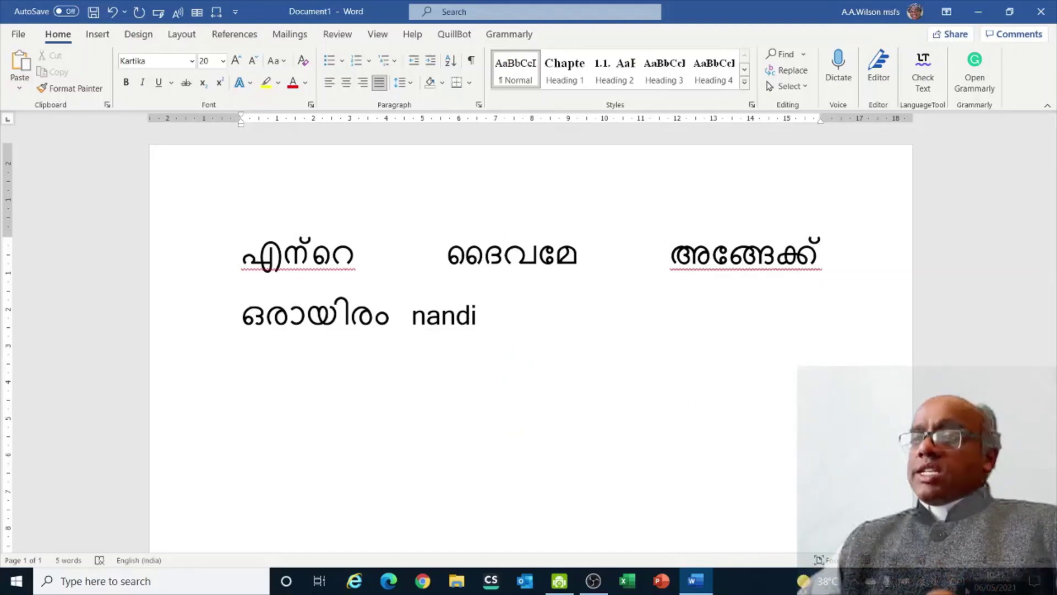
key(BackSpace)
key(BackSpace)
key(BackSpace)
key(BackSpace)
key(BackSpace)
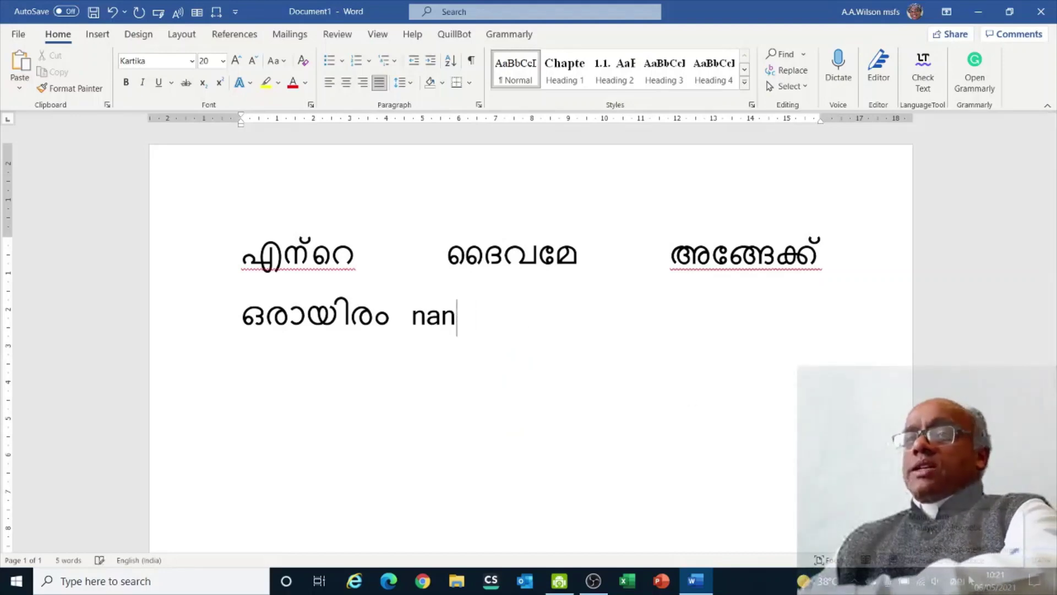
key(Return)
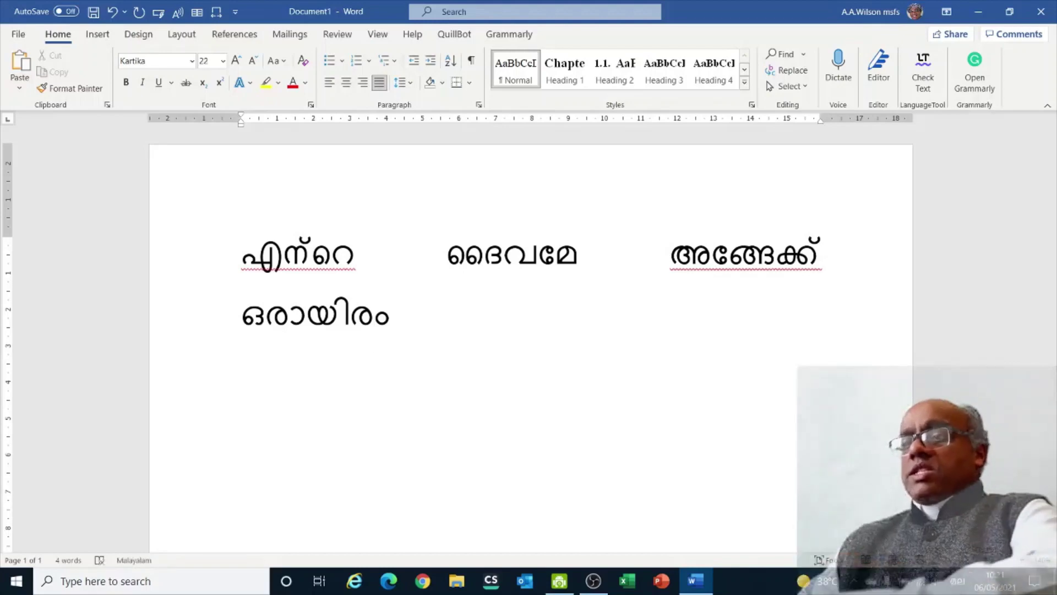
key(BackSpace)
Step: Switch to the English keyboard and type "o my god" plus random test letters after ഒരായിരം
key(super+space)
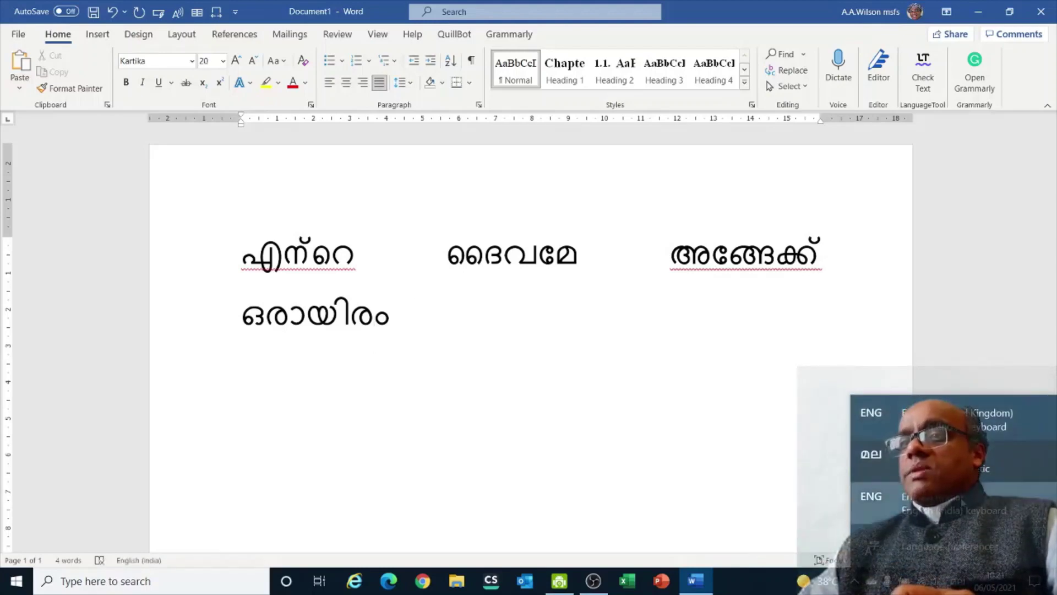
text(o my )
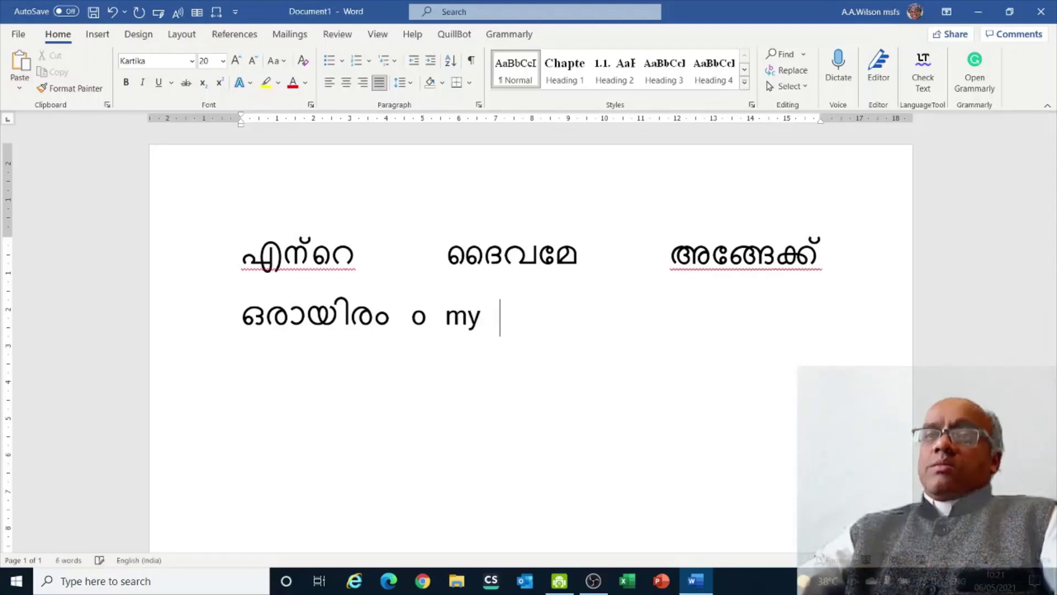
text(godlksdj ;lsdakkjf asl;dak;j a;sldk)
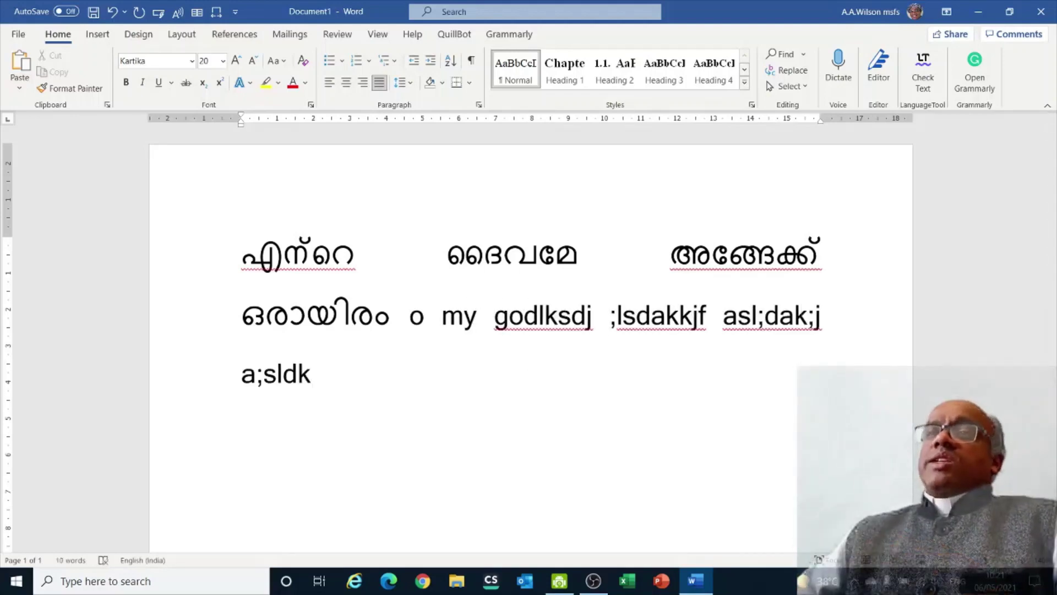